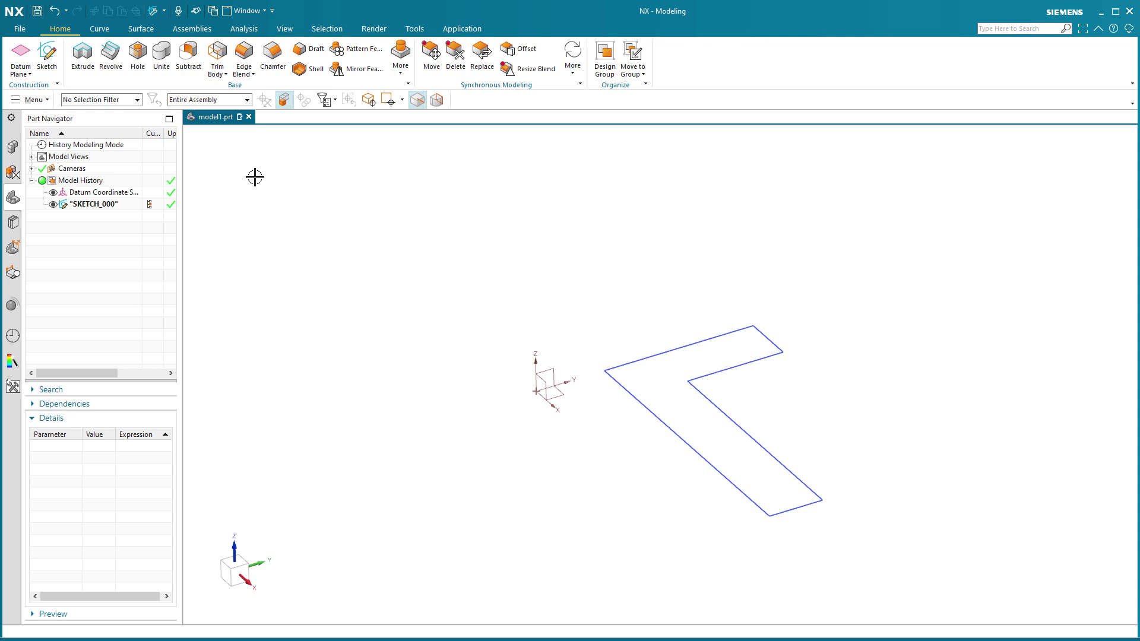
Step: Open the L-profile sketch and dimension the distance from the X axis to the profile's lower edge as 15
double_click(706, 466)
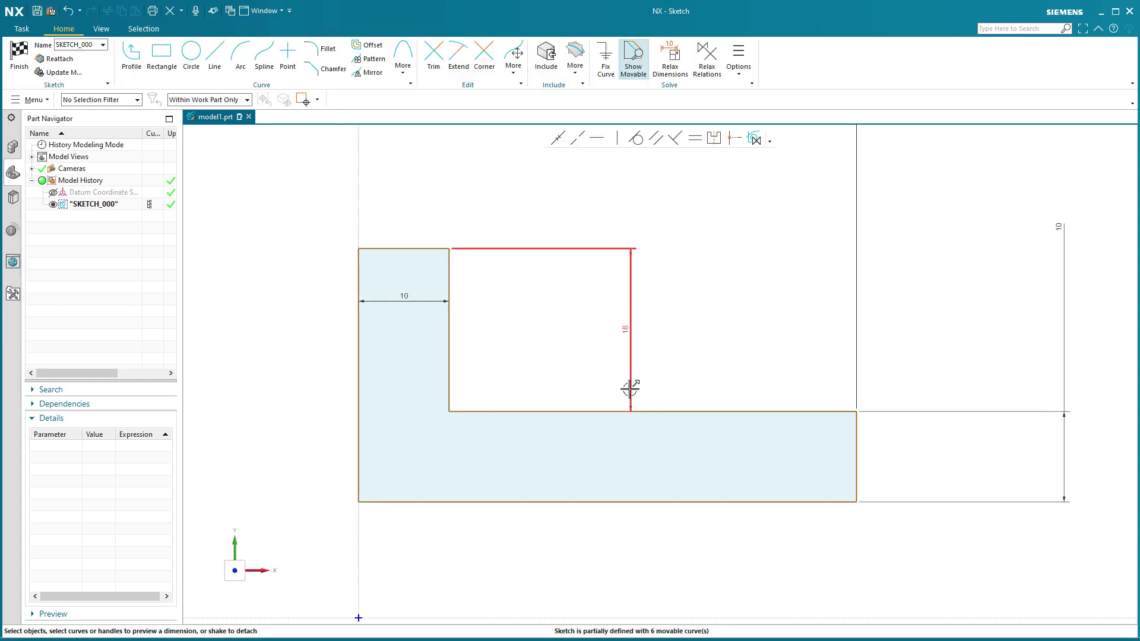
scroll(626, 387, "down", 2)
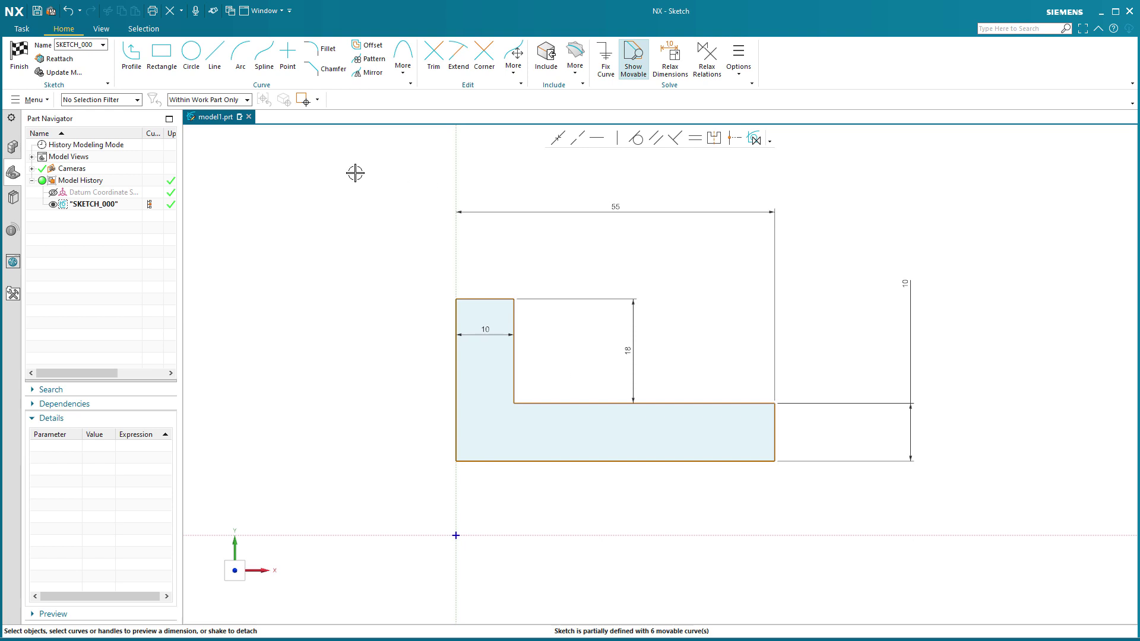
left_click(611, 535)
left_click(619, 462)
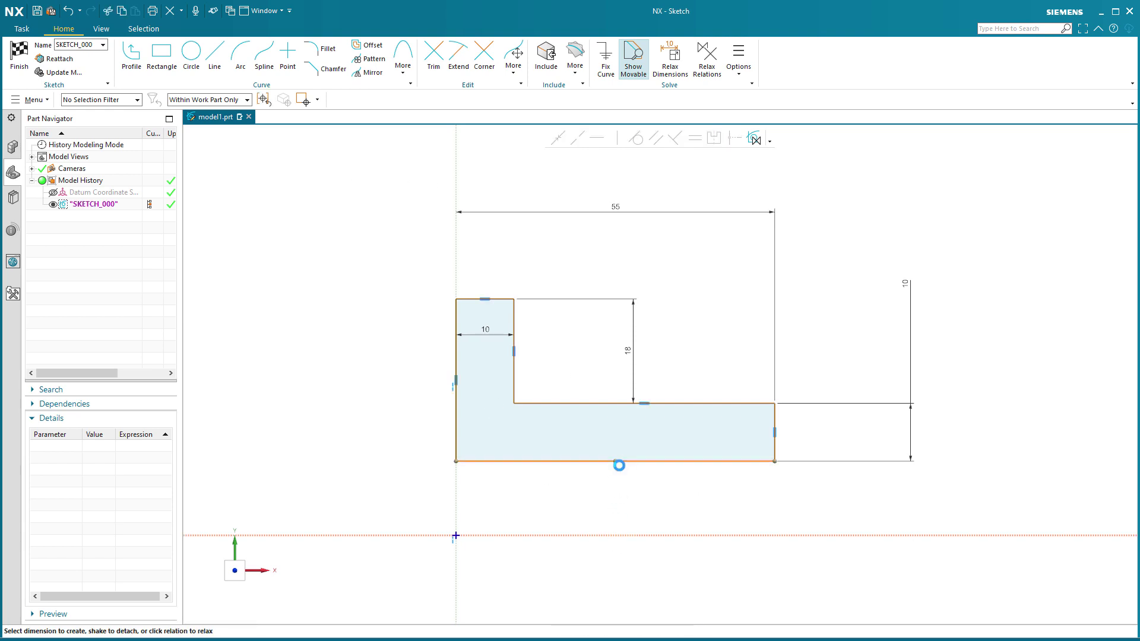
left_click(623, 492)
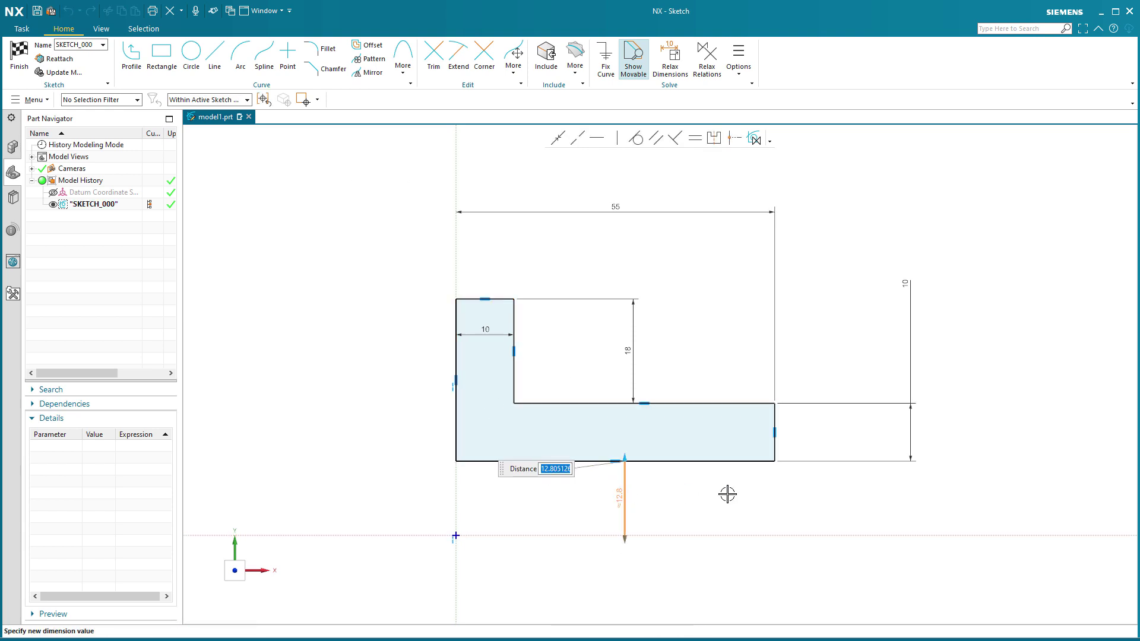
type("15")
key("Return")
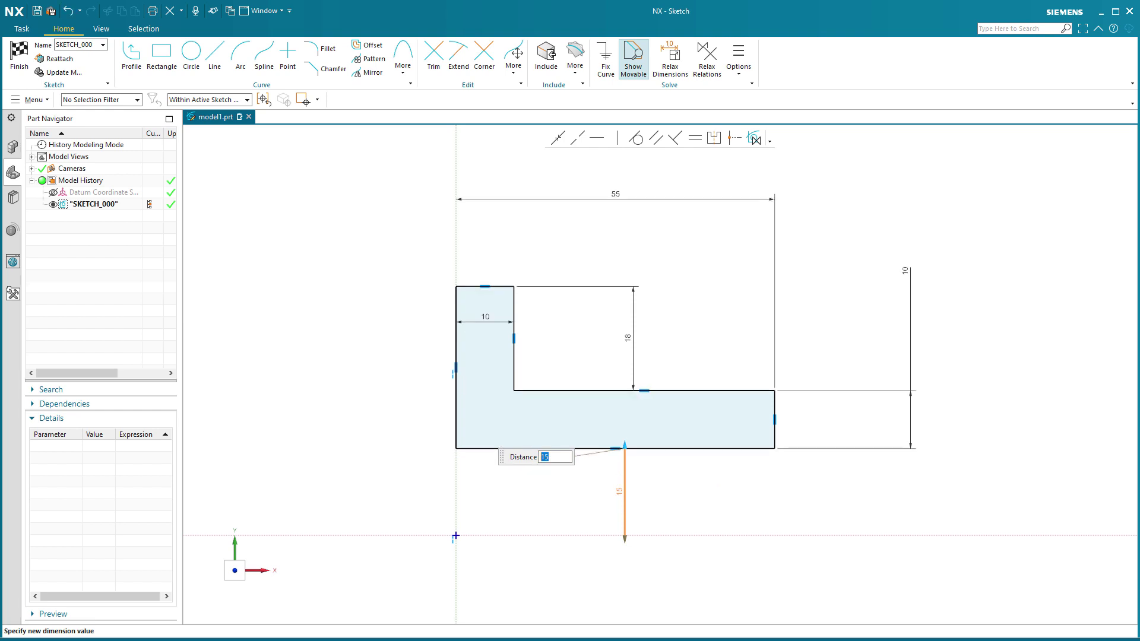
left_click(718, 527)
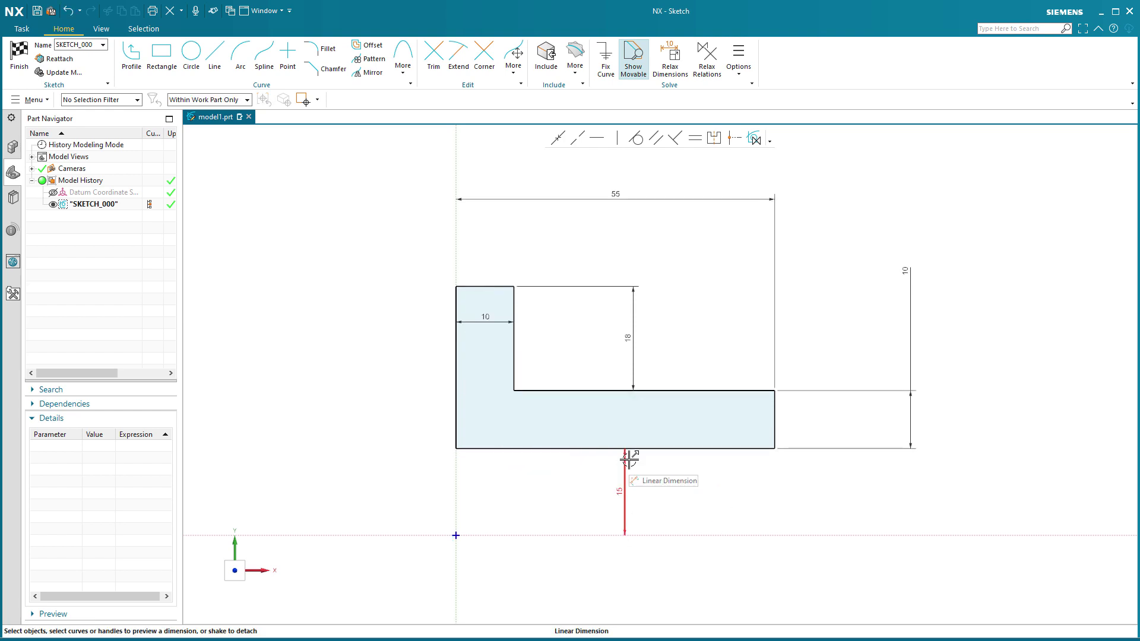
Step: Finish the sketch, try revolving the L-profile 360° about the X axis, and undo the revolve along with the axis distance dimension
left_click(19, 56)
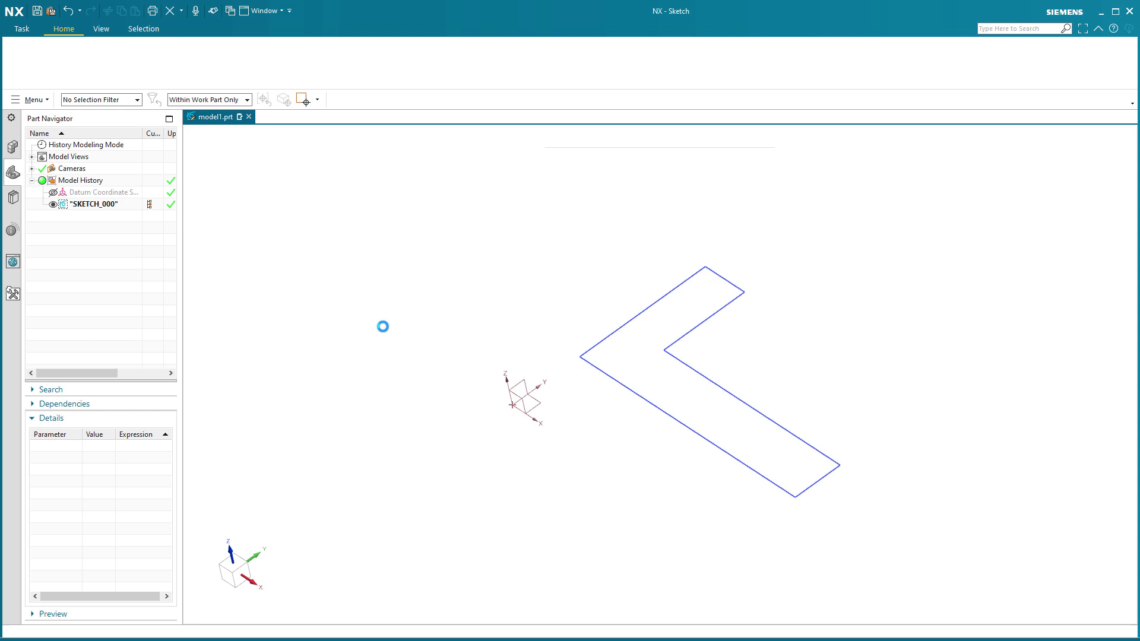
left_click(111, 52)
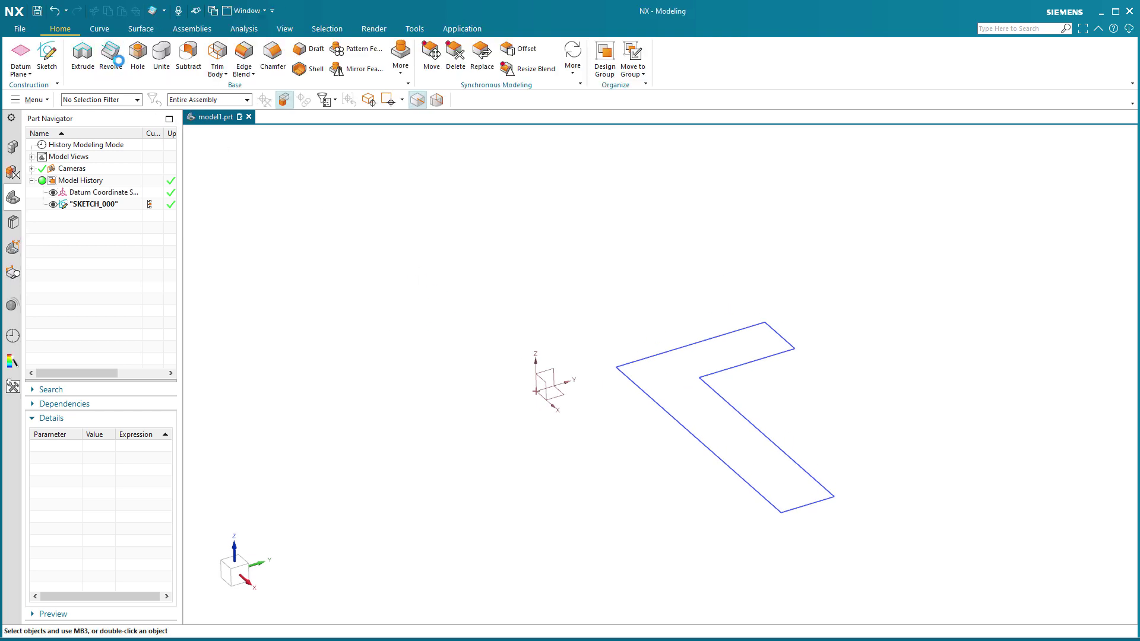
left_click(726, 427)
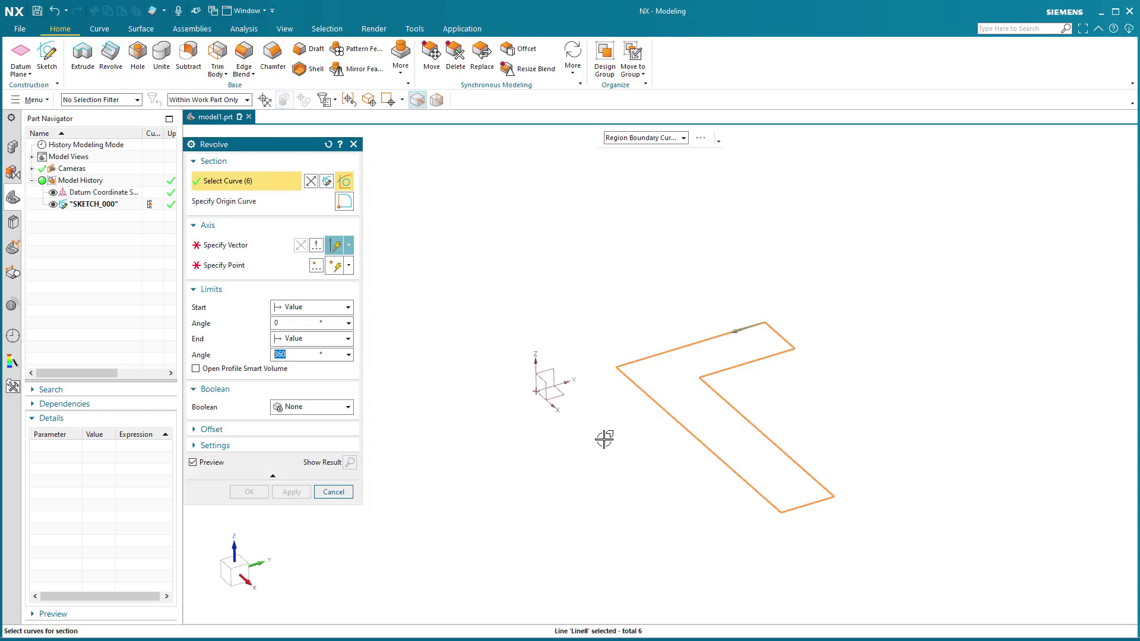
left_click(237, 248)
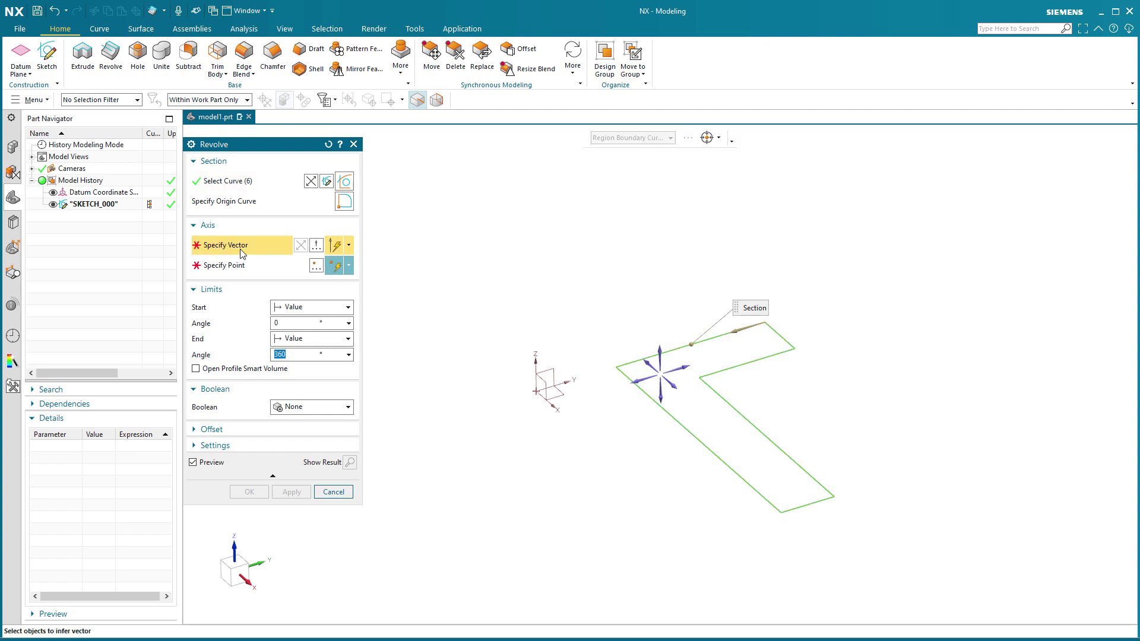
left_click(560, 411)
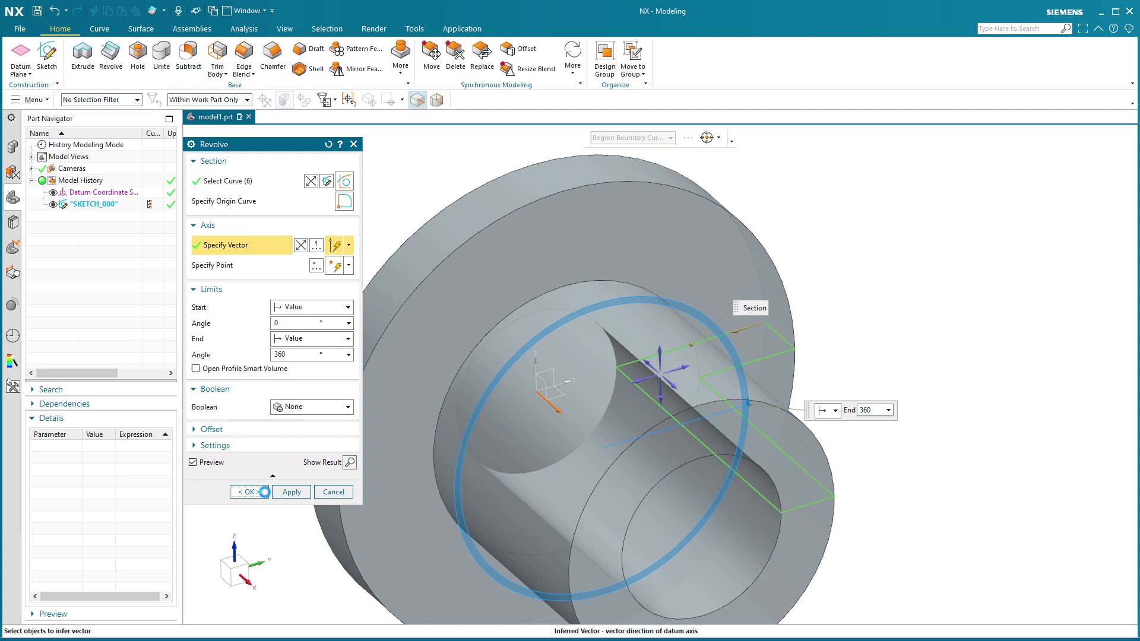
left_click(249, 492)
key("ctrl+f")
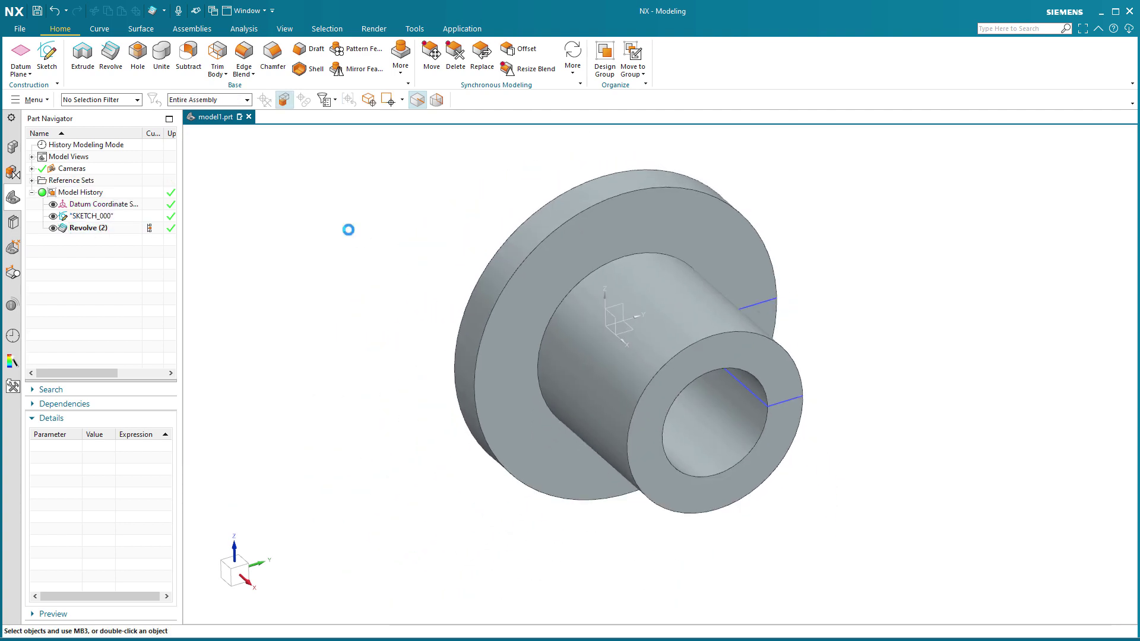
key("ctrl+z")
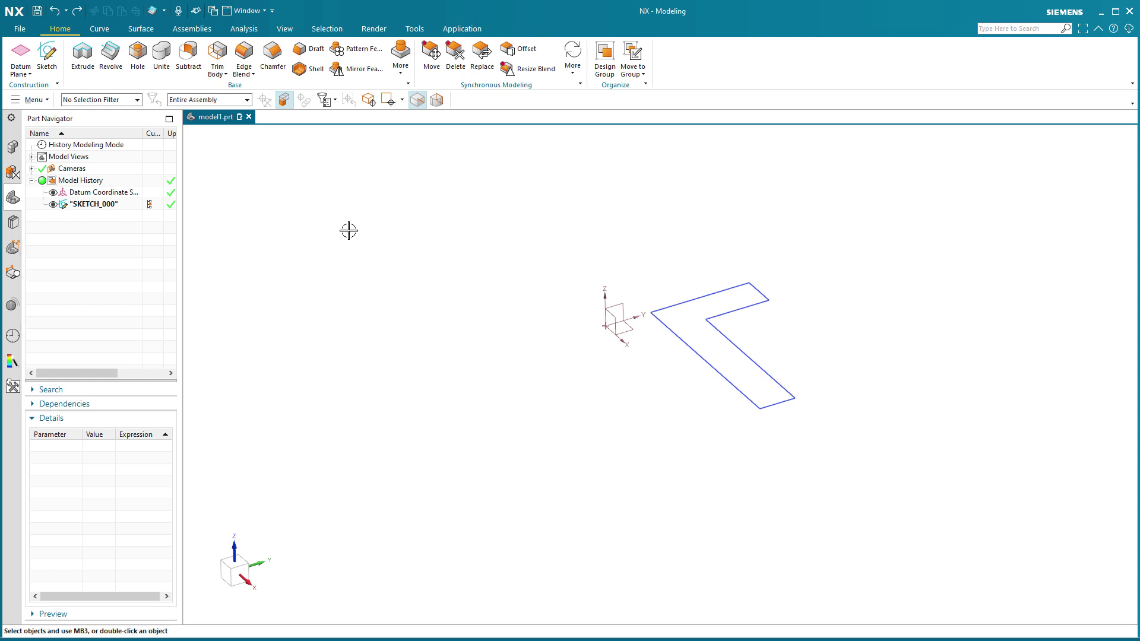
Step: Reopen the sketch, dimension the lower edge from the X axis, and convert that dimension to a half diameter
double_click(706, 366)
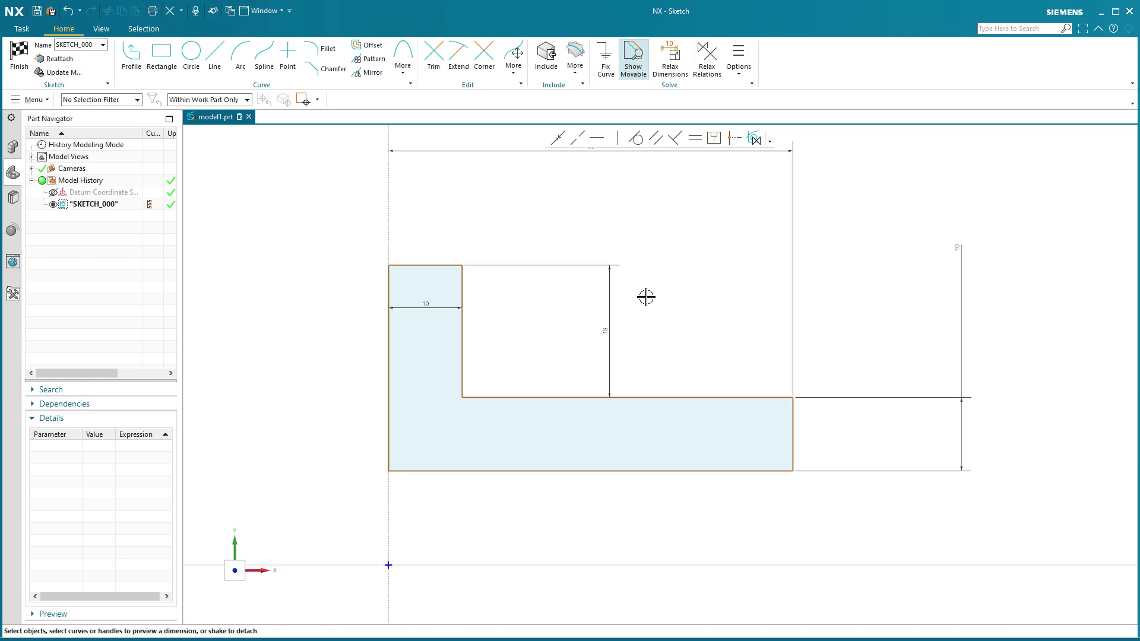
left_click(582, 566)
left_click(613, 472)
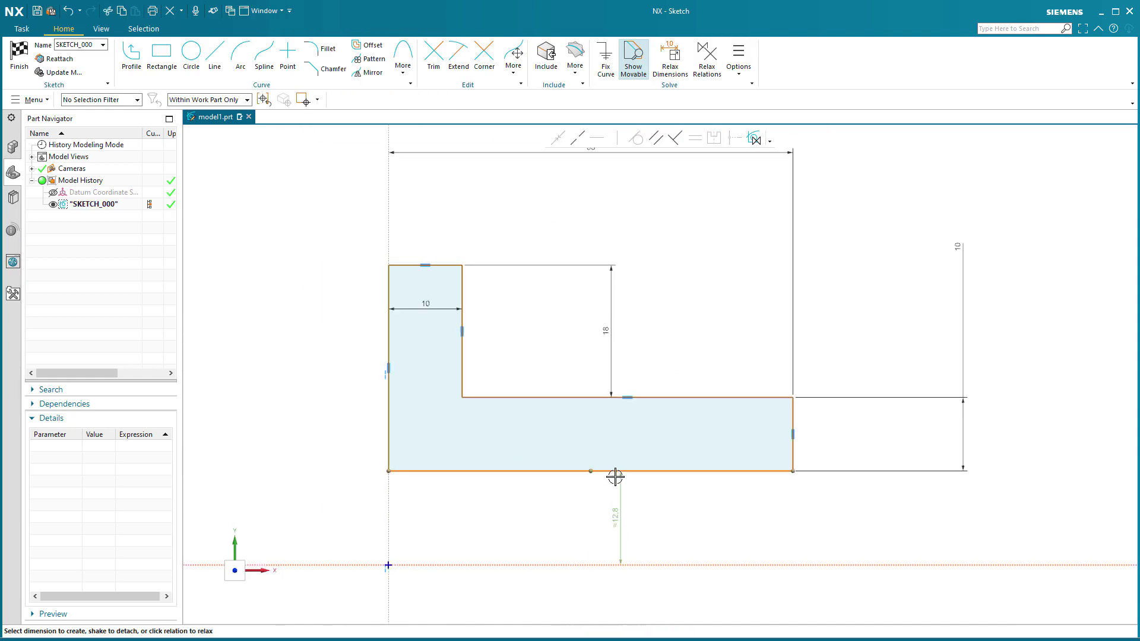
left_click(615, 514)
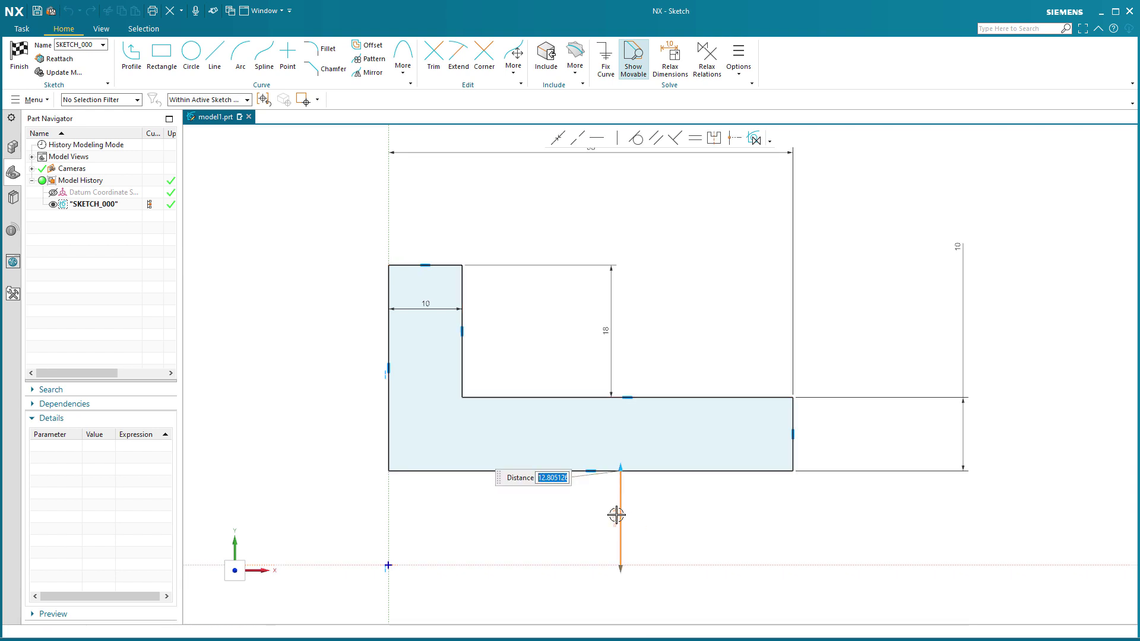
right_click(617, 518)
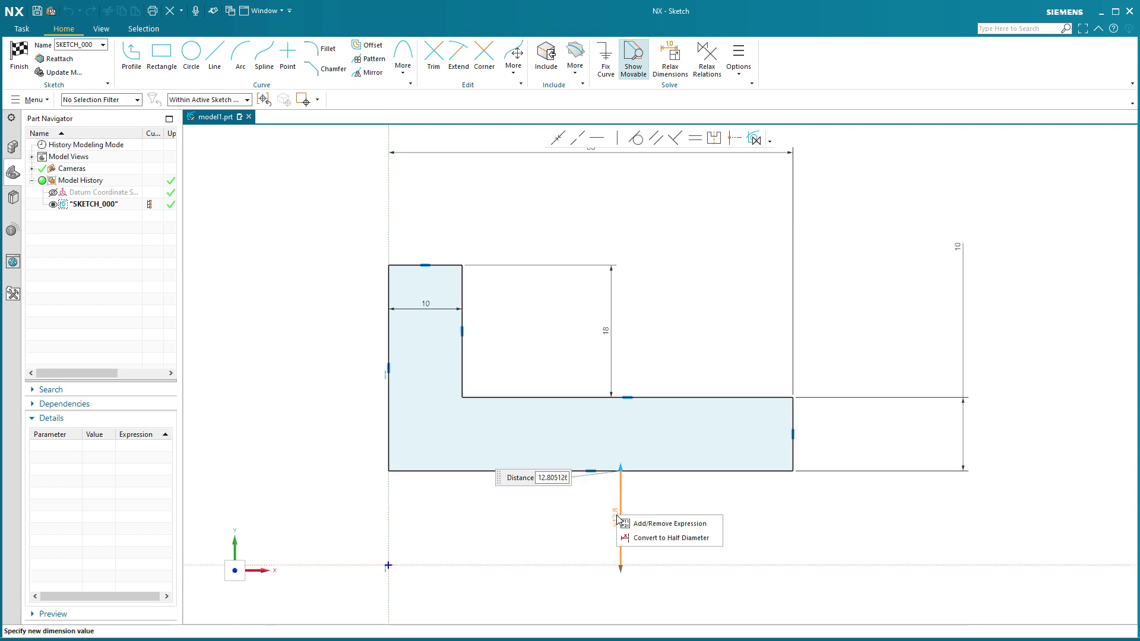
left_click(660, 538)
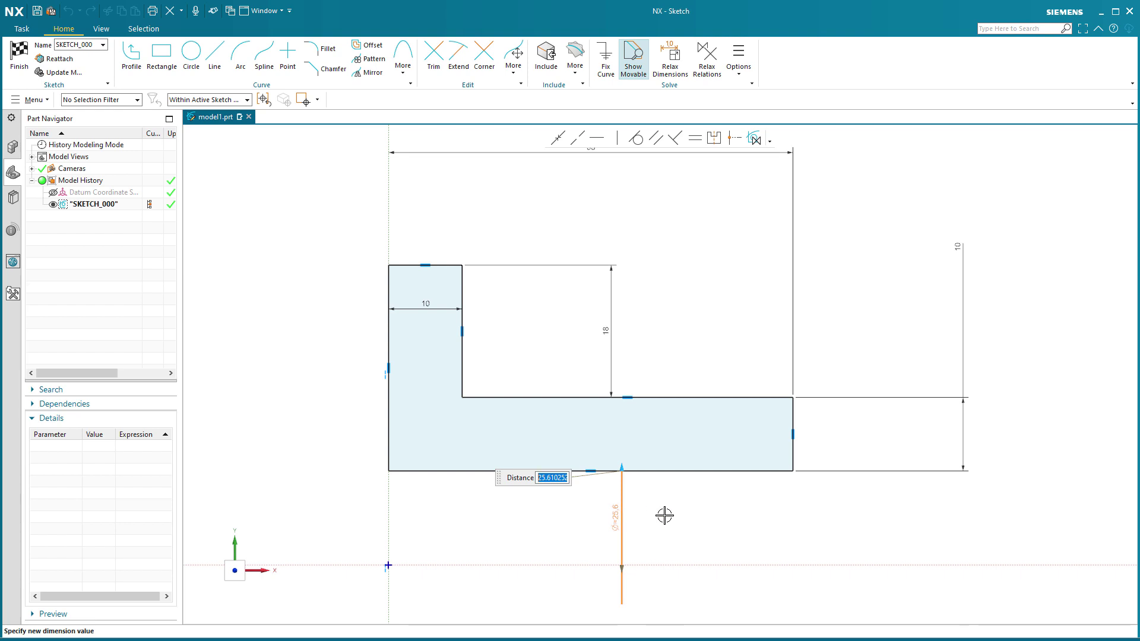
Step: Set the half-diameter dimension to 30 and place it beside the outer end of the profile's flange
middle_click_drag(689, 527, 697, 457, "shift")
scroll(697, 454, "up", 1)
scroll(697, 453, "down", 2)
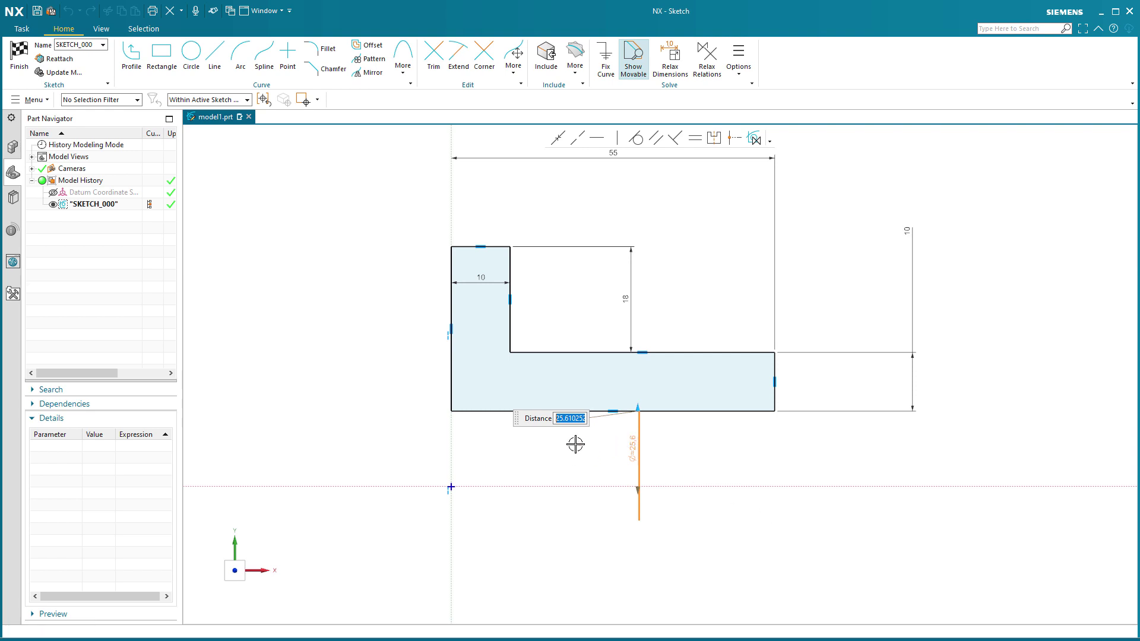
type("30")
key("Return")
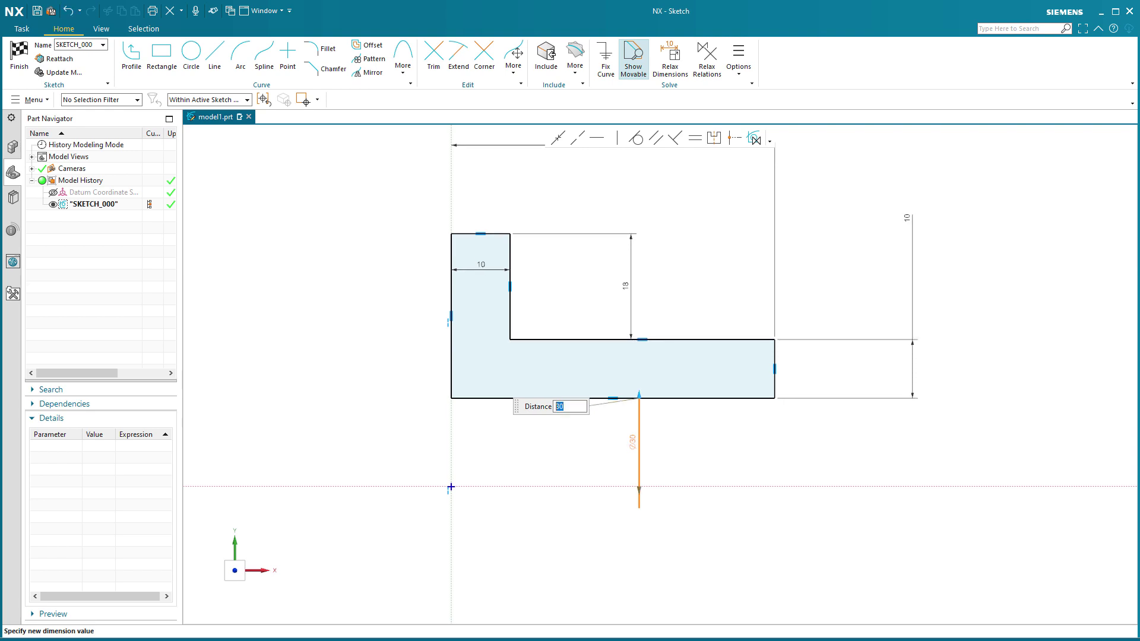
left_click(711, 447)
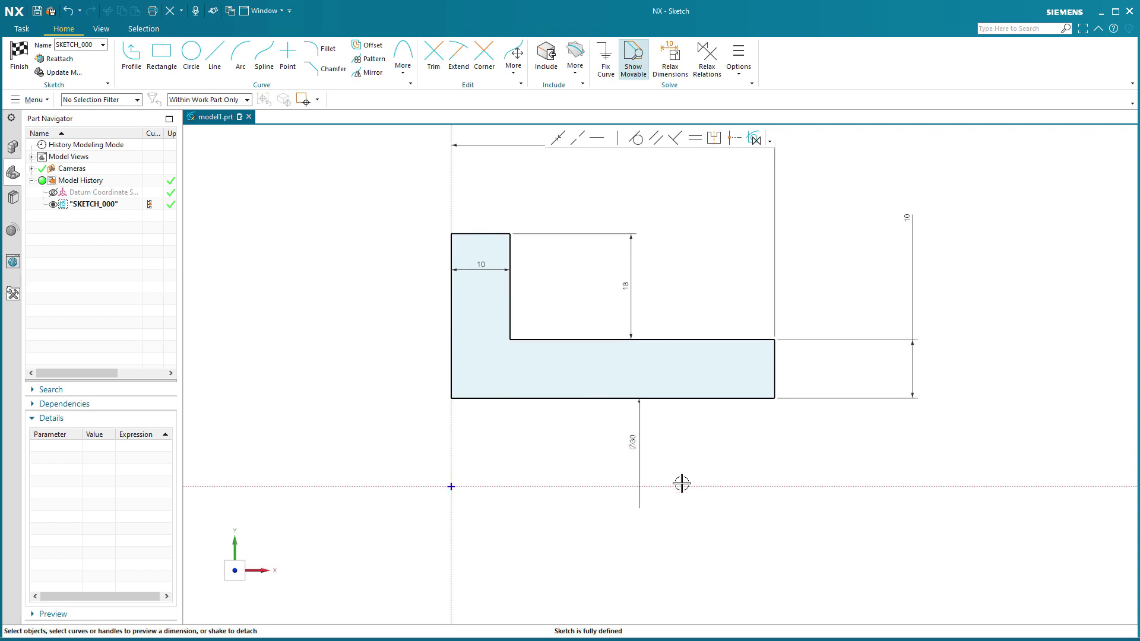
left_click(400, 457)
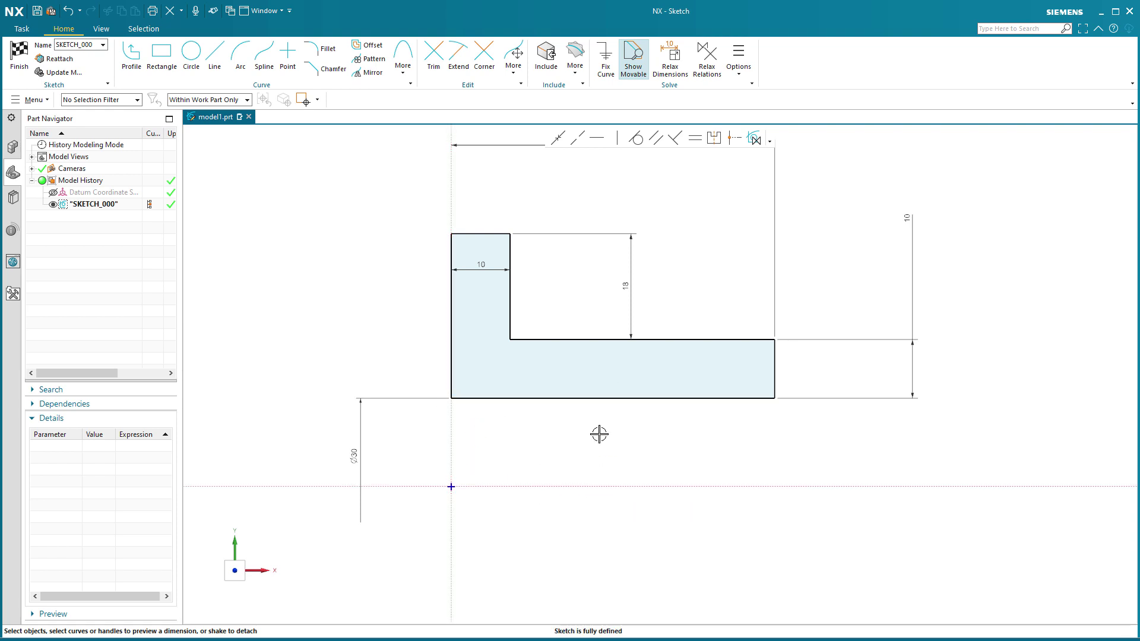
scroll(602, 421, "down", 1)
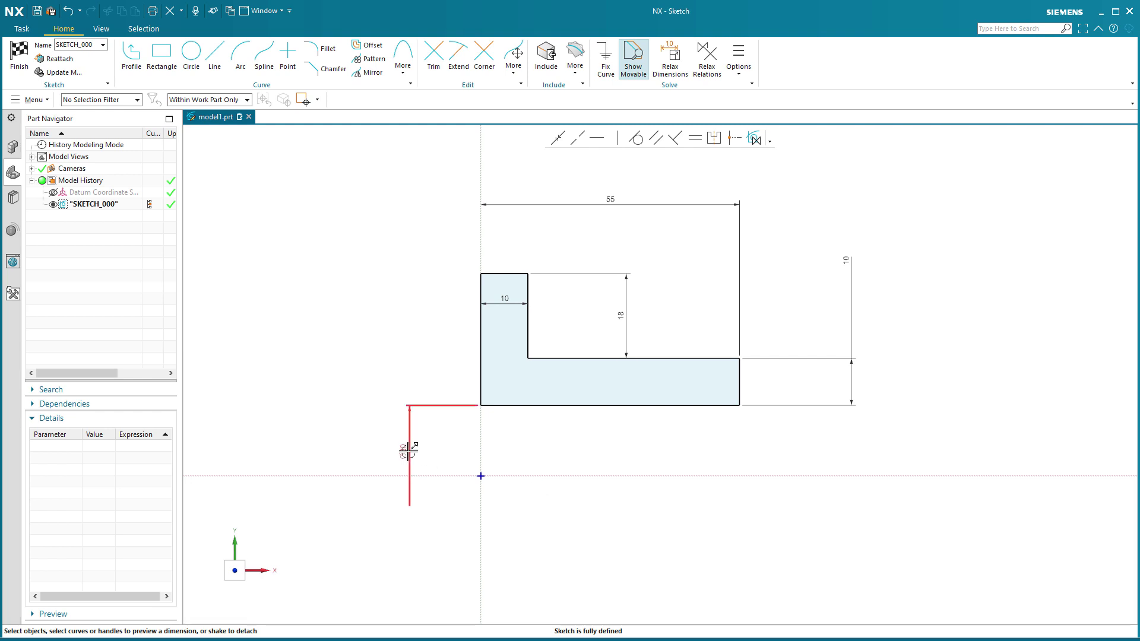
Step: Try revolving the sketched profile 360° about the X axis with the diameter dimension in place, and undo both
left_click(19, 57)
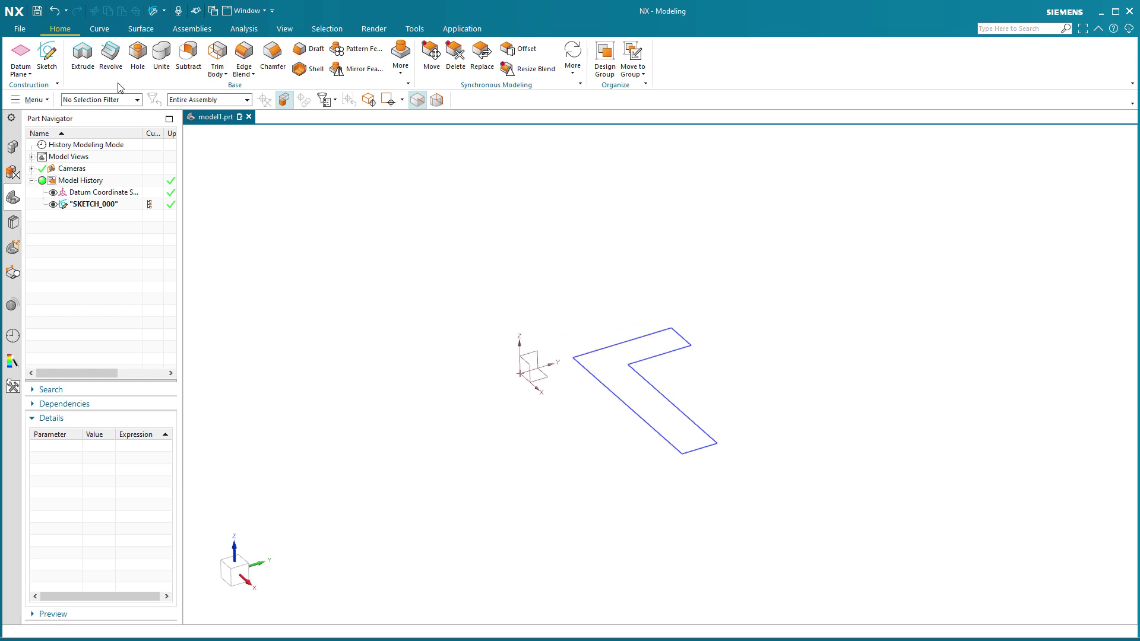
left_click(109, 54)
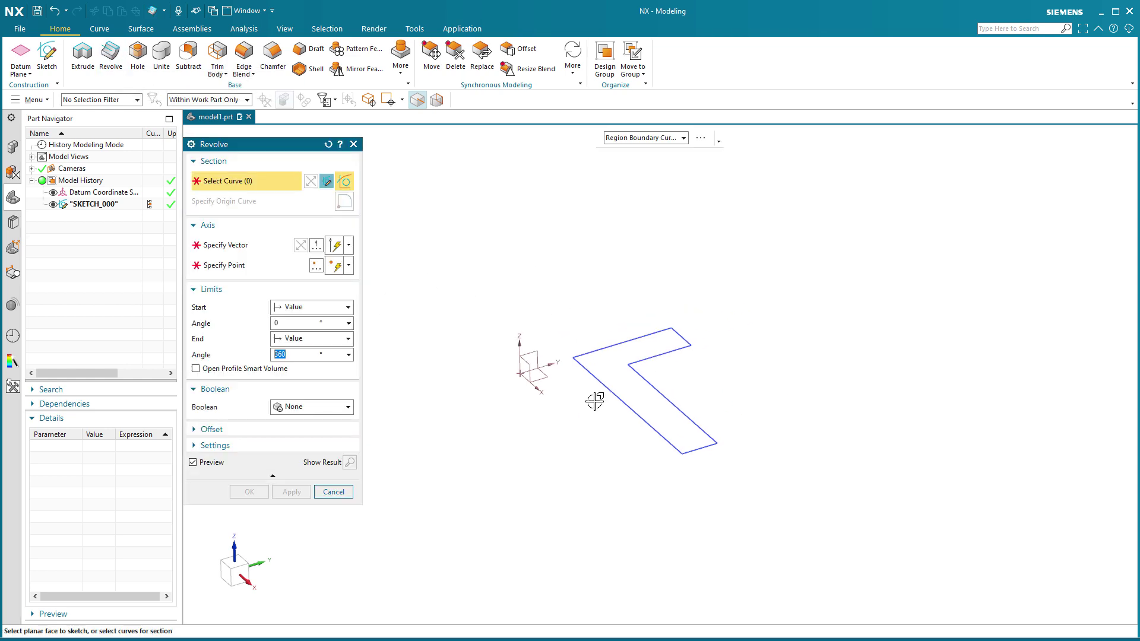
left_click(651, 401)
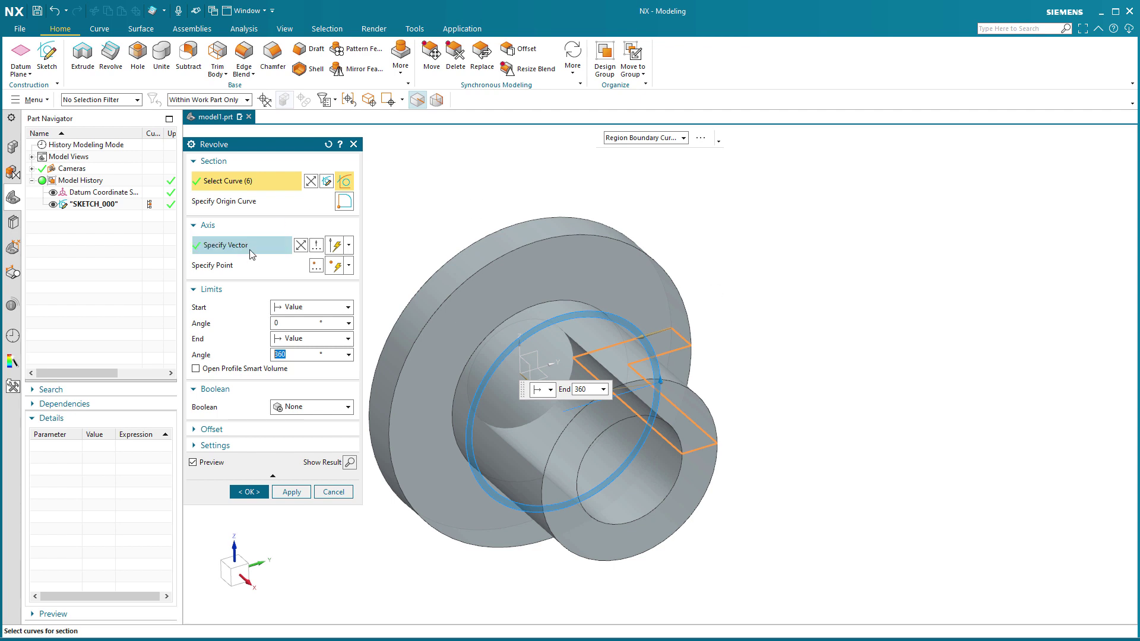
left_click(246, 492)
middle_click_drag(325, 349, 384, 333, "shift")
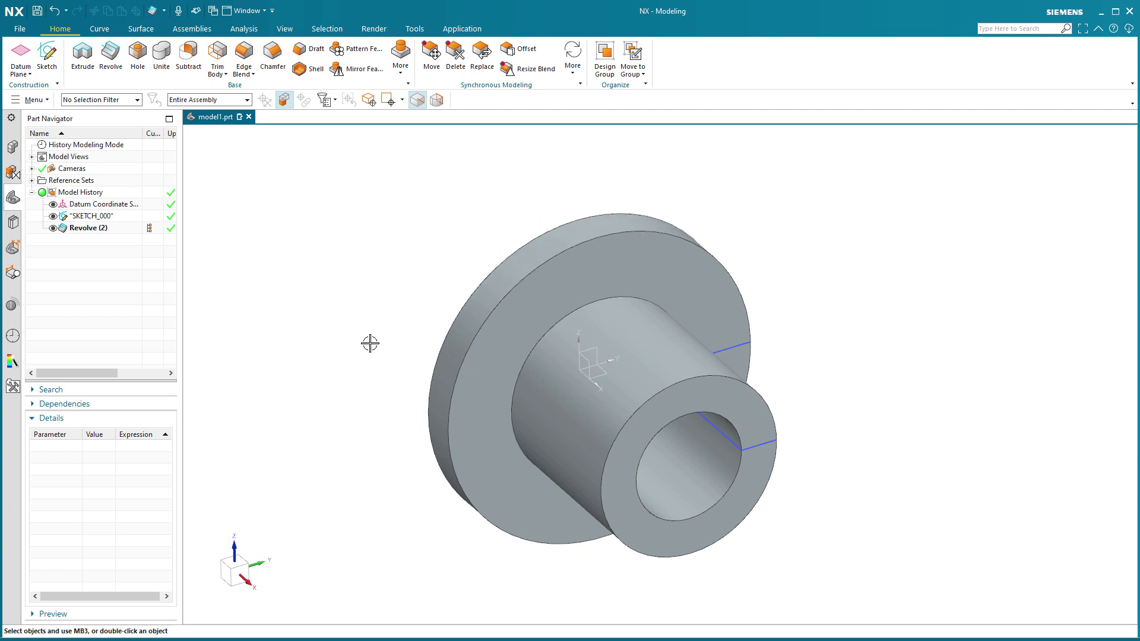
key("ctrl+z")
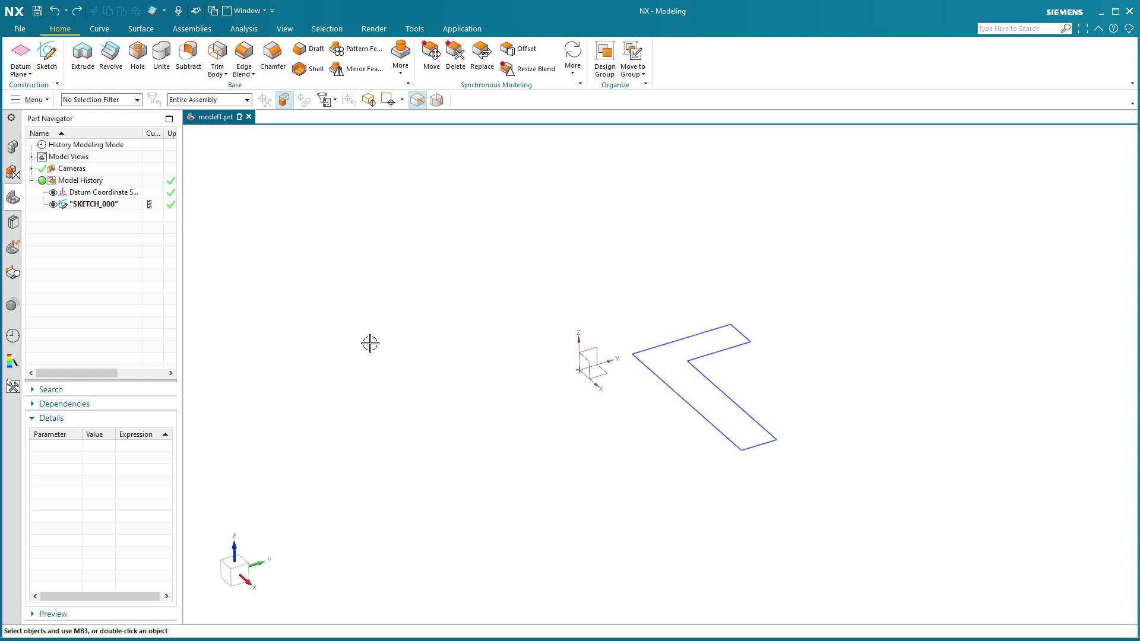
Step: Open the sketch, move the L-profile farther above the X axis, and draw a horizontal line about 41 long between them
double_click(700, 419)
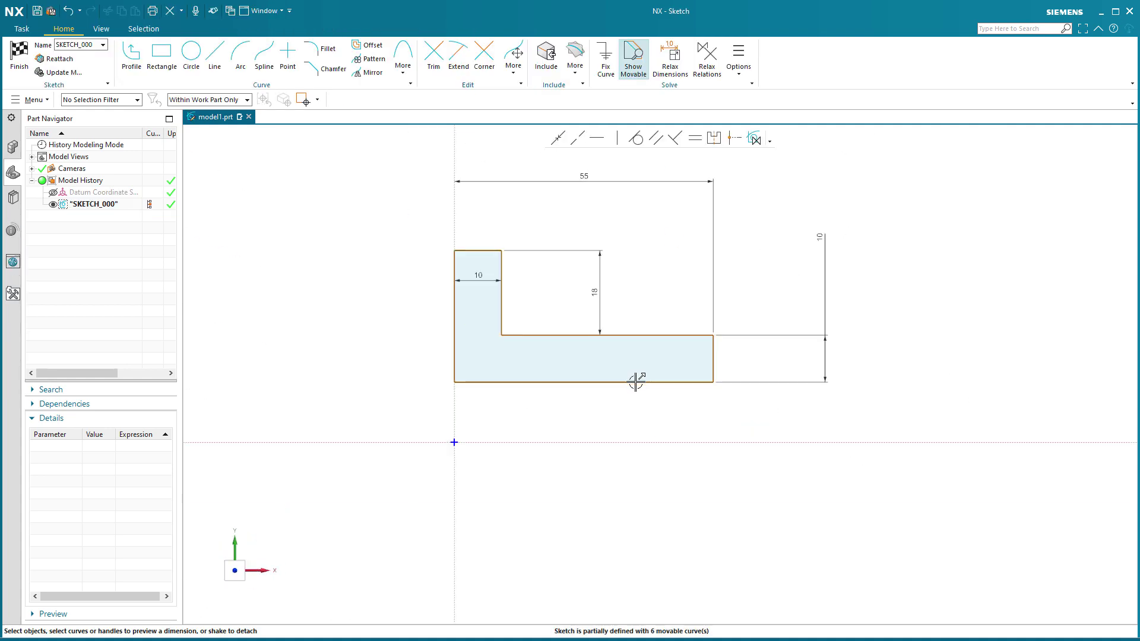
left_click_drag(617, 371, 615, 260)
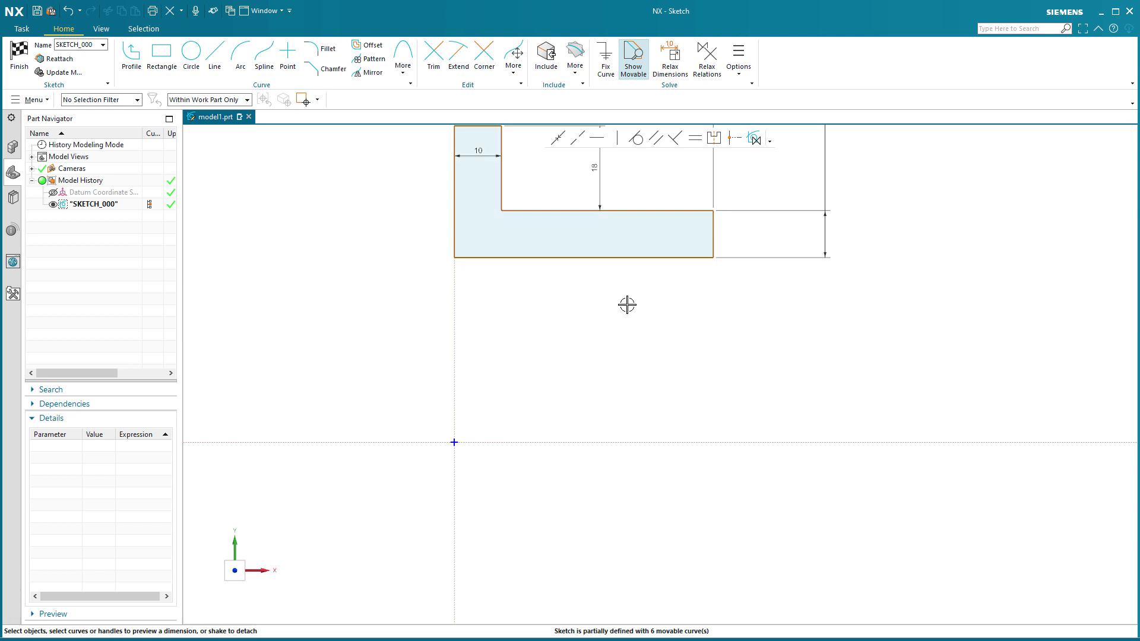
left_click(214, 57)
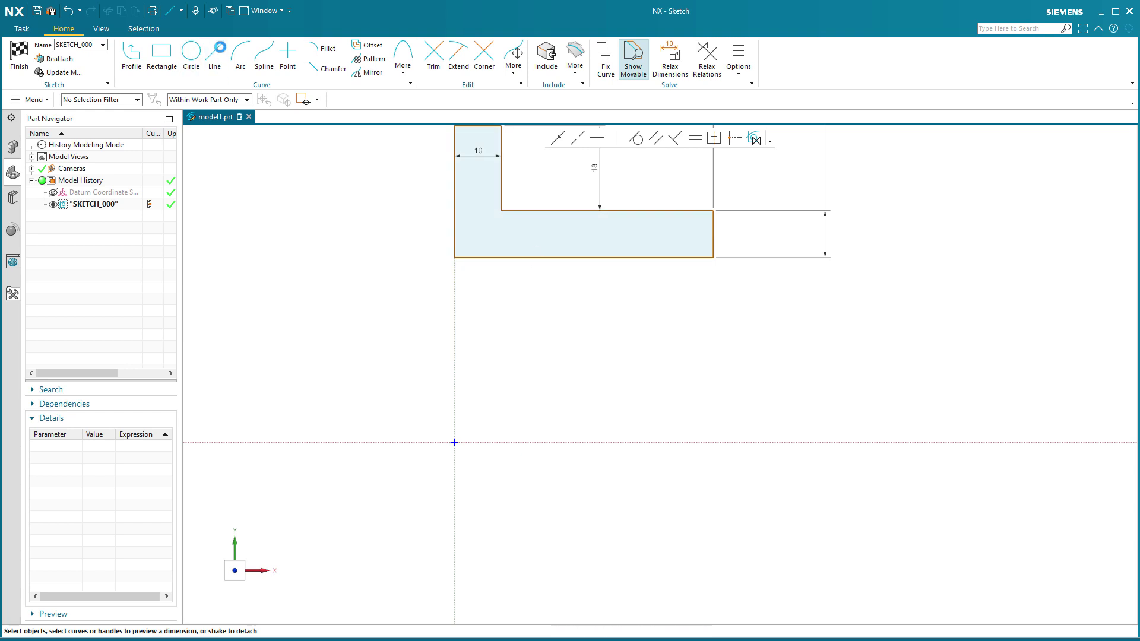
left_click(499, 367)
left_click(692, 368)
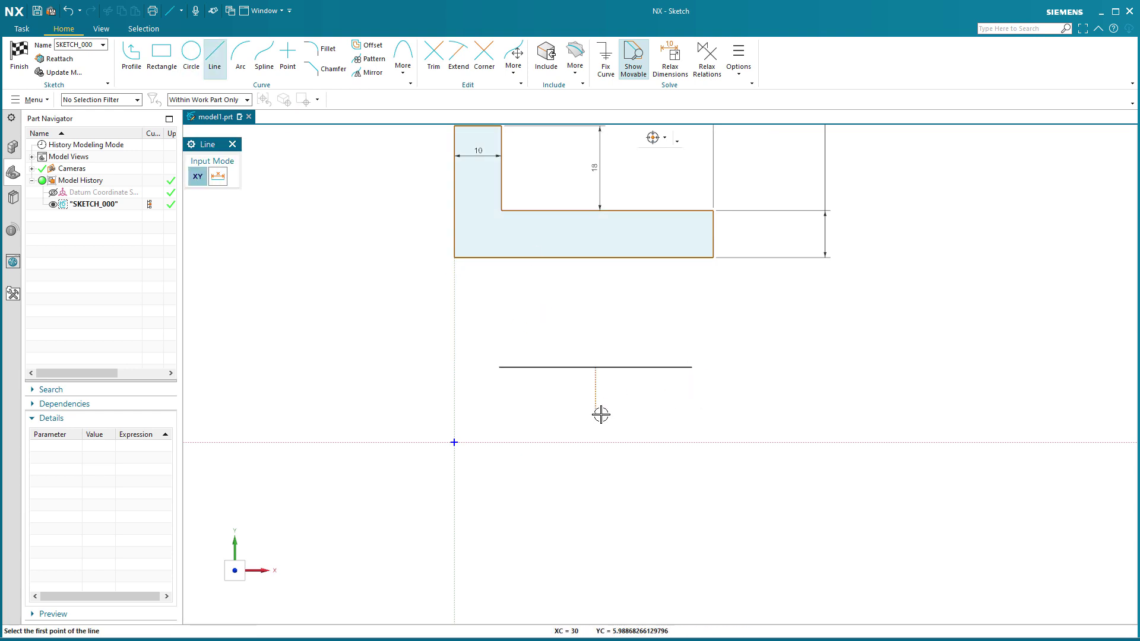
key("Escape")
Step: Convert the new horizontal line below the L-profile to a reference line
right_click(548, 373)
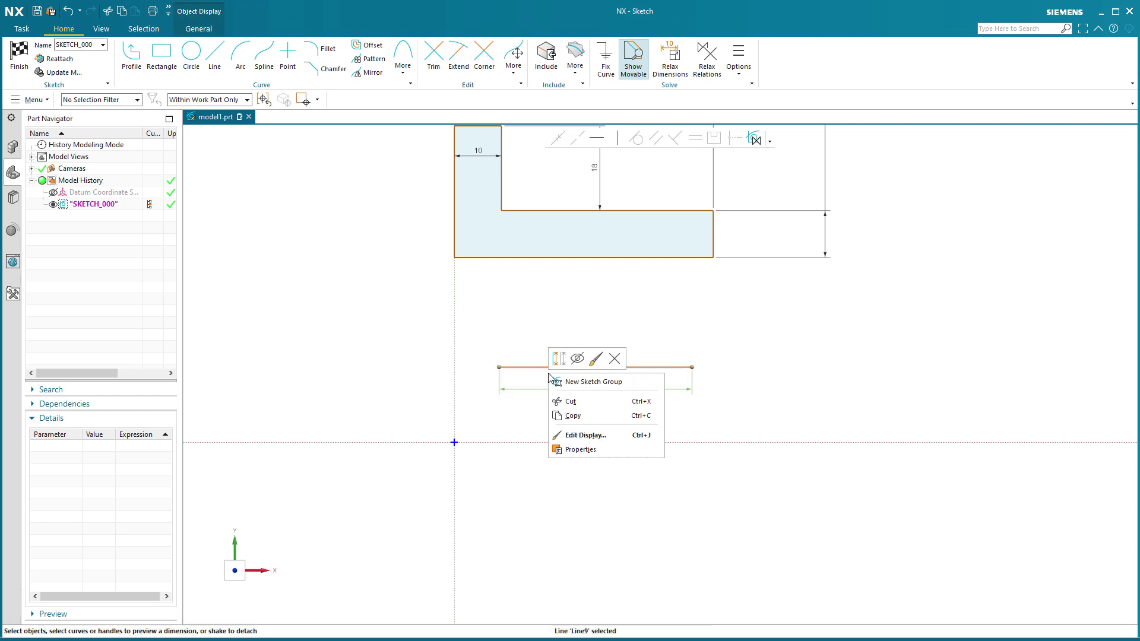
left_click(558, 358)
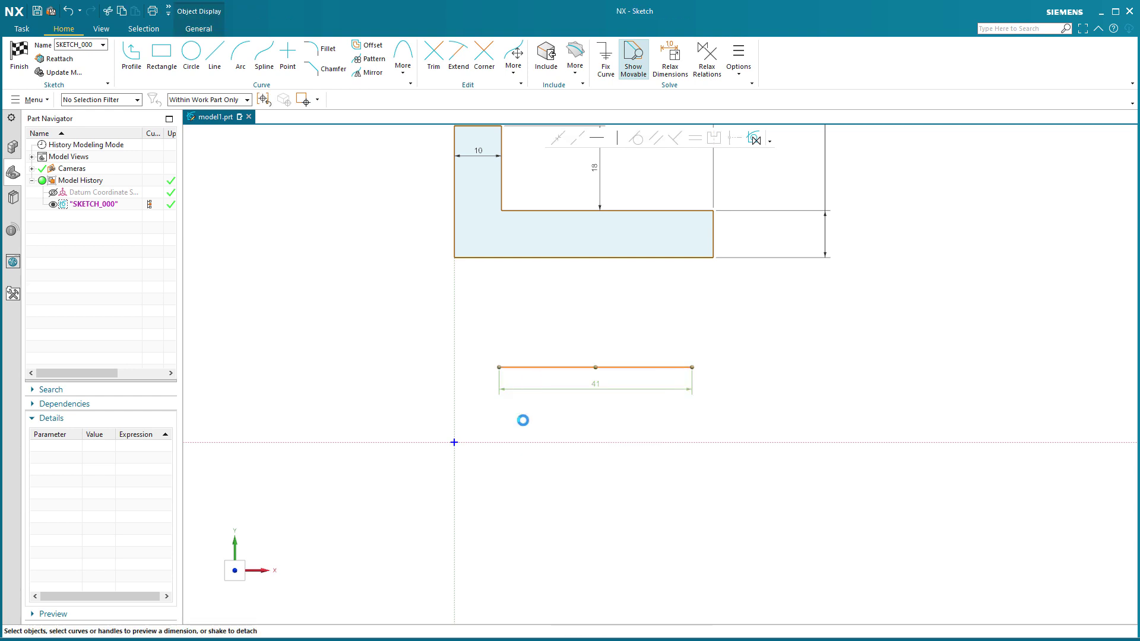
left_click(538, 368)
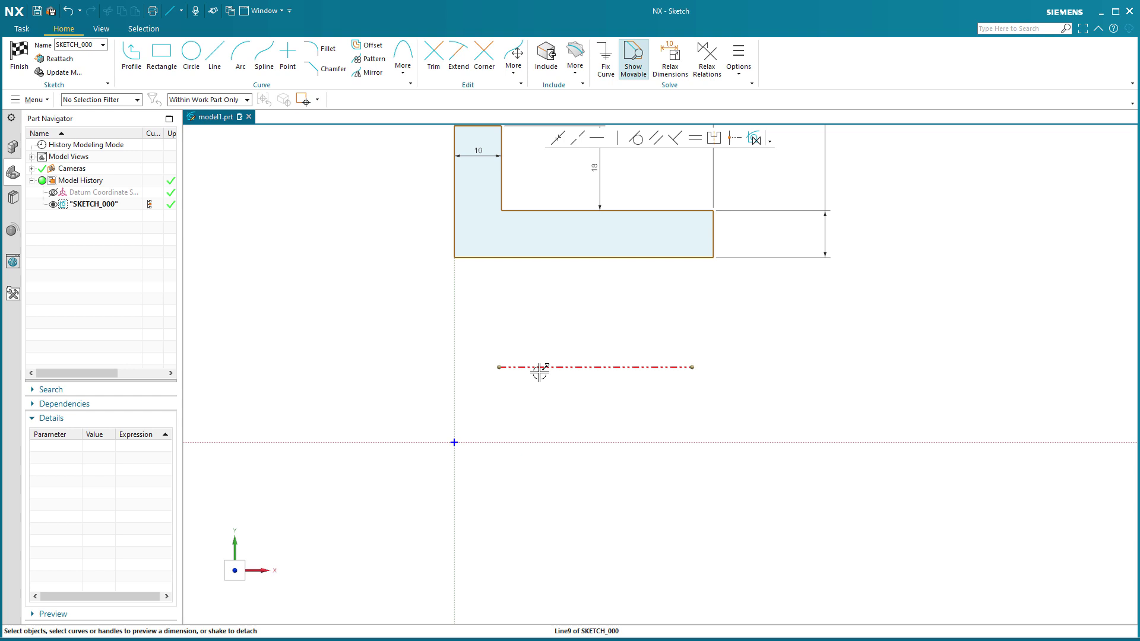
Step: Dimension the gap between the L-profile's lower edge and the reference line, convert it to a half-diameter dimension, and set it to 50
left_click(509, 257)
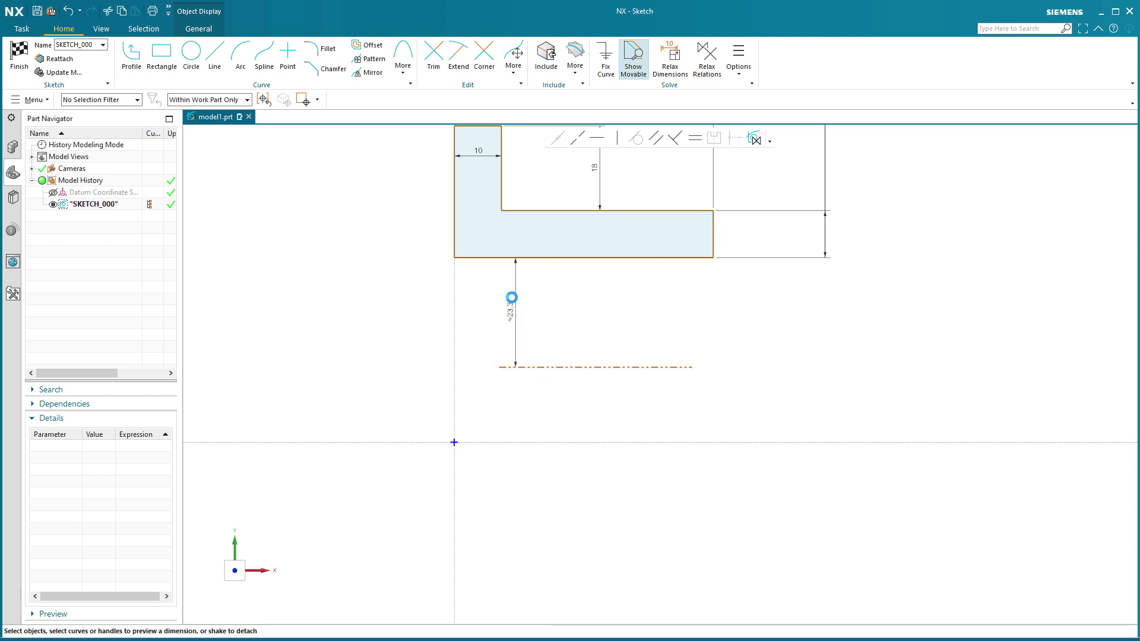
left_click(513, 301)
right_click(512, 301)
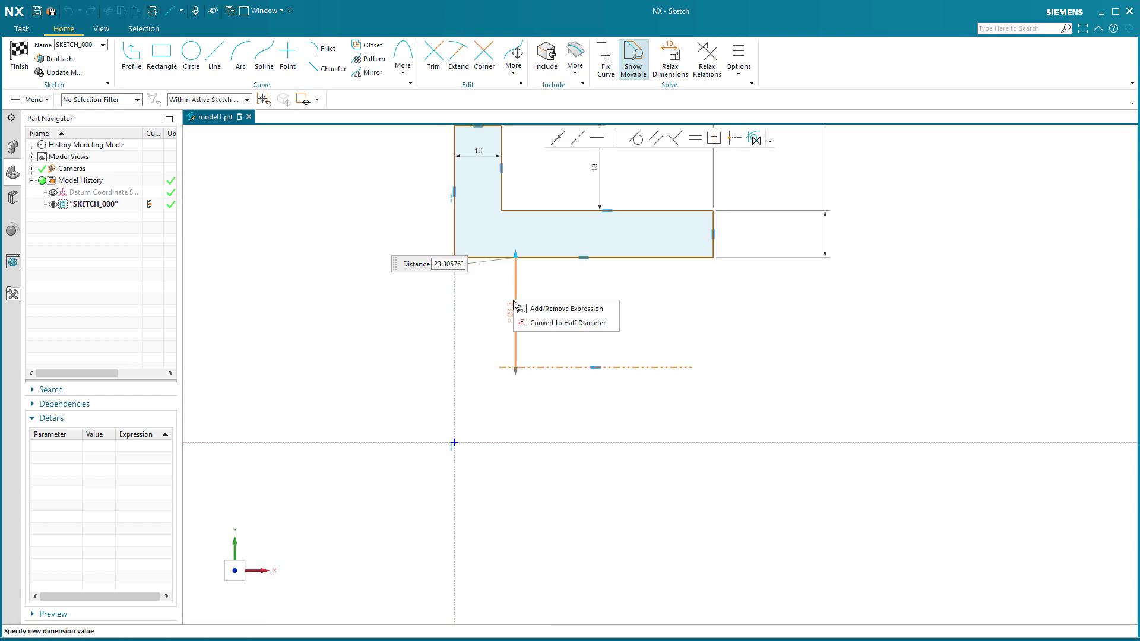
left_click(551, 324)
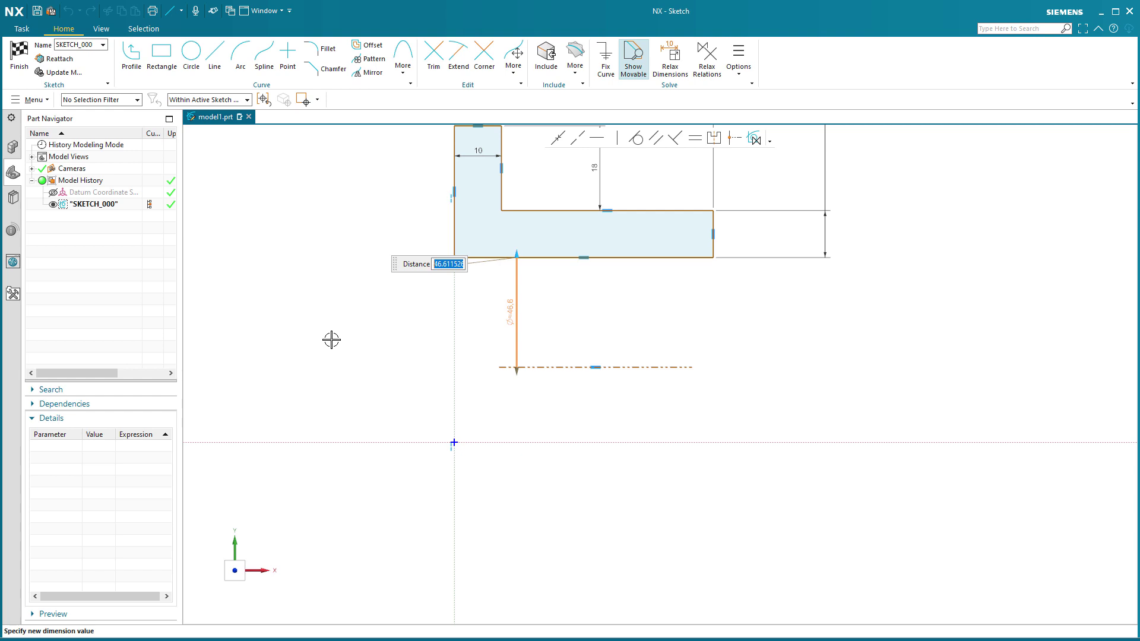
type("50")
key("Return")
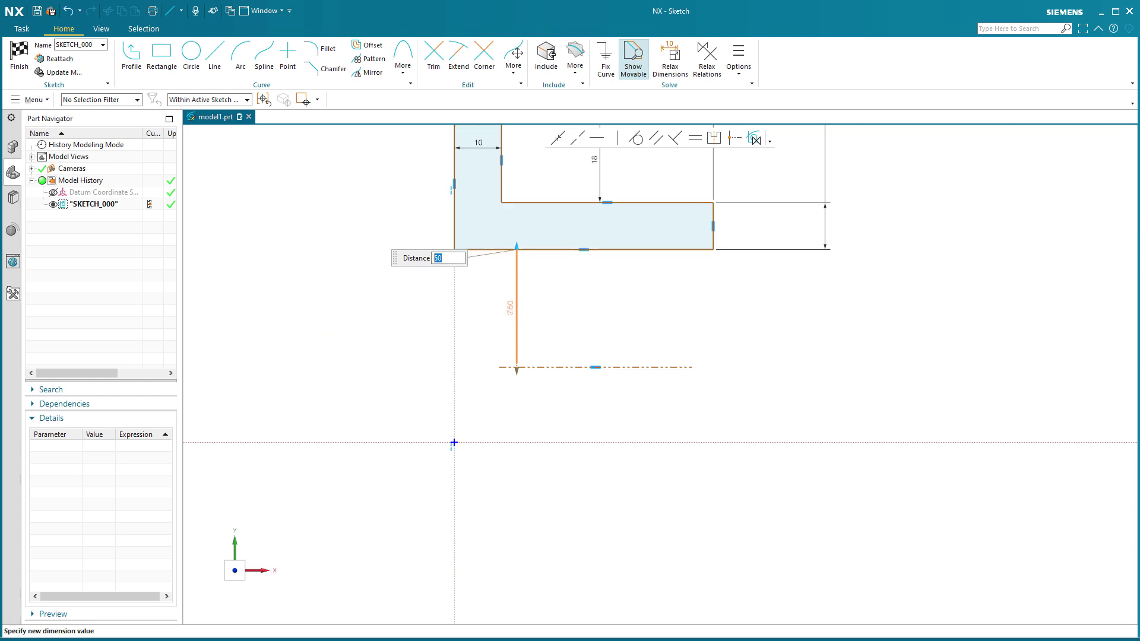
left_click(424, 391)
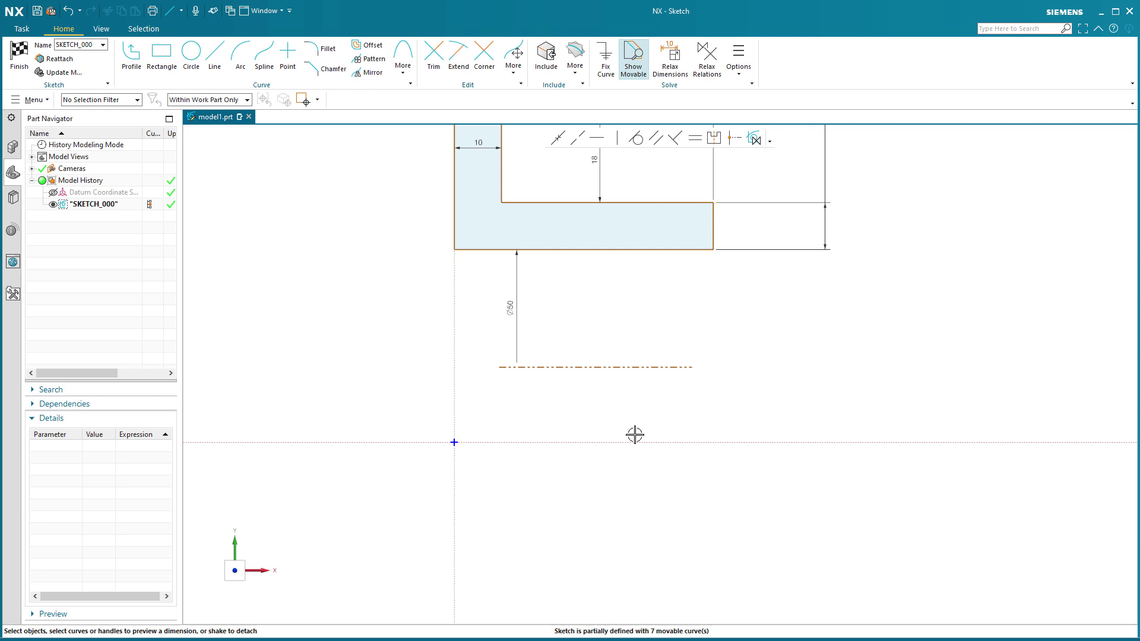
Step: Dimension the reference line's distance from the sketch's horizontal axis and set it to 20
left_click(600, 442)
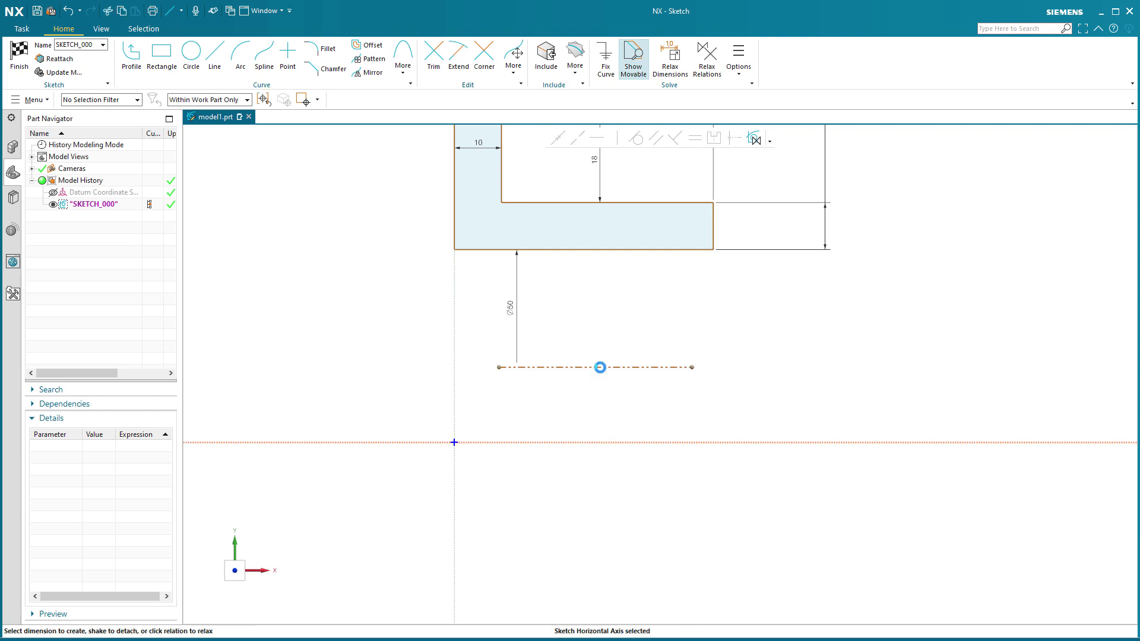
left_click(600, 367)
left_click(617, 410)
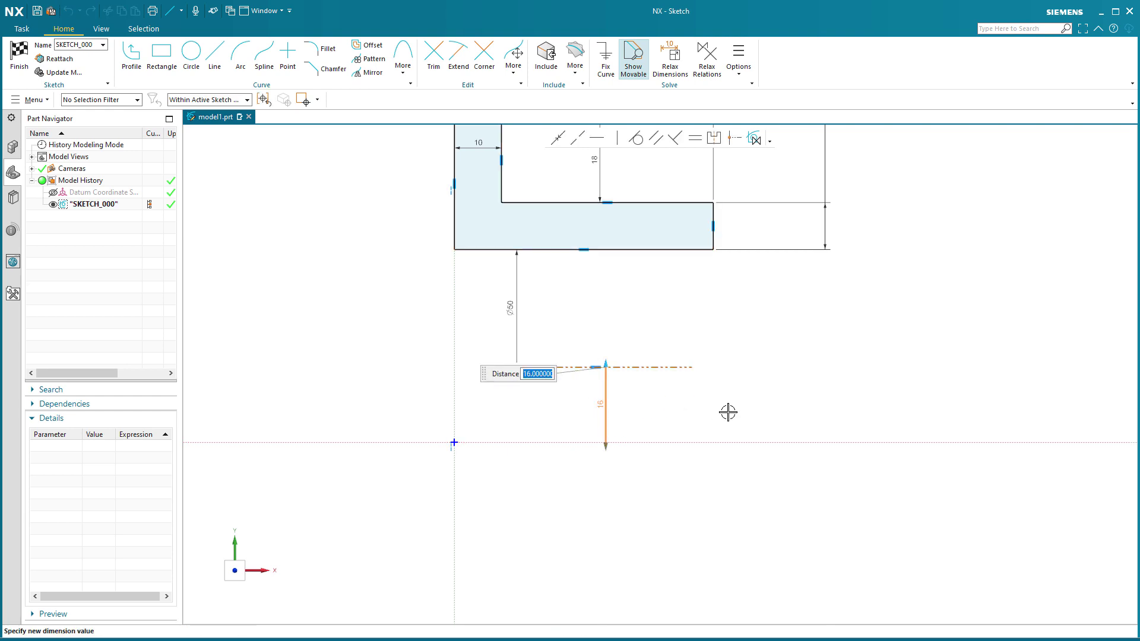
type("20")
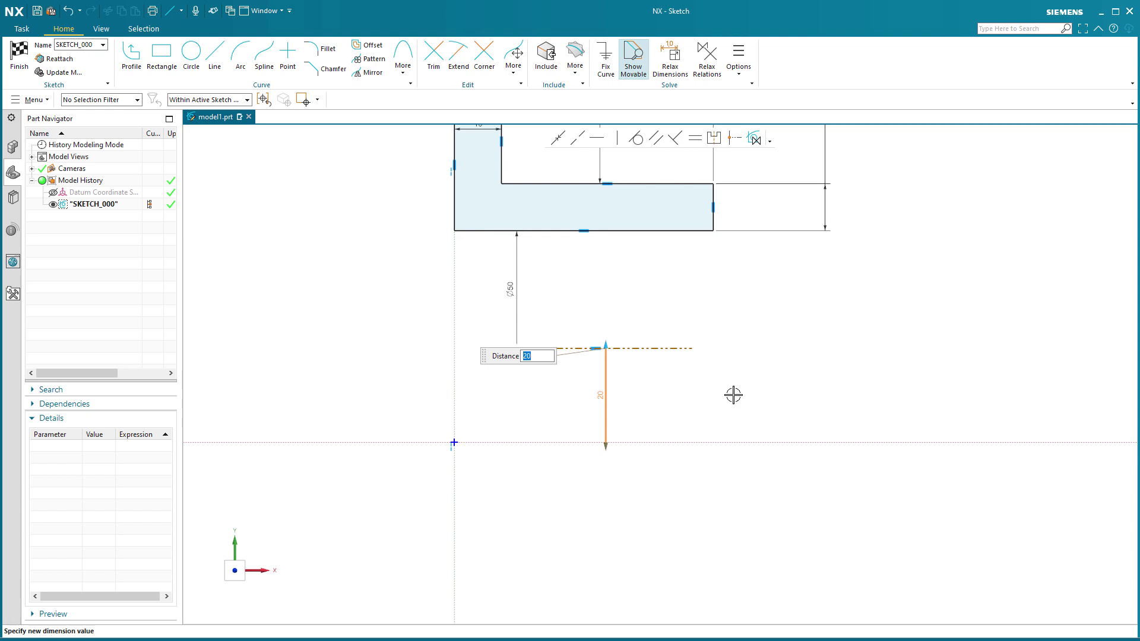
key("Return")
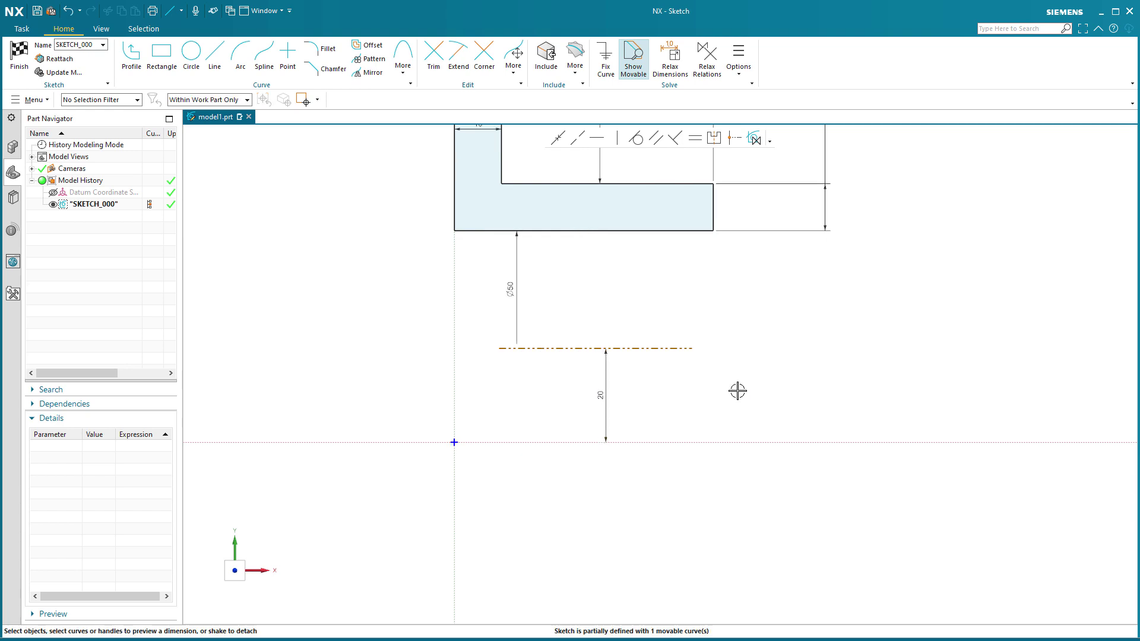
Step: Constrain the reference line's start point to the sketch's vertical axis and set the line's length to 75
left_click(498, 347)
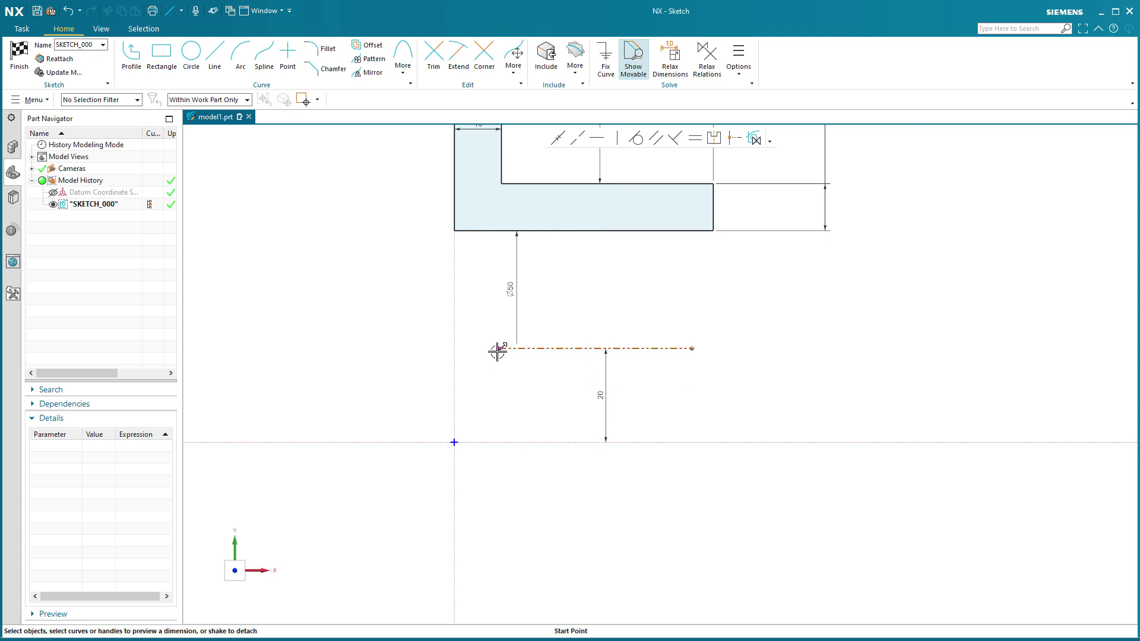
left_click(456, 354)
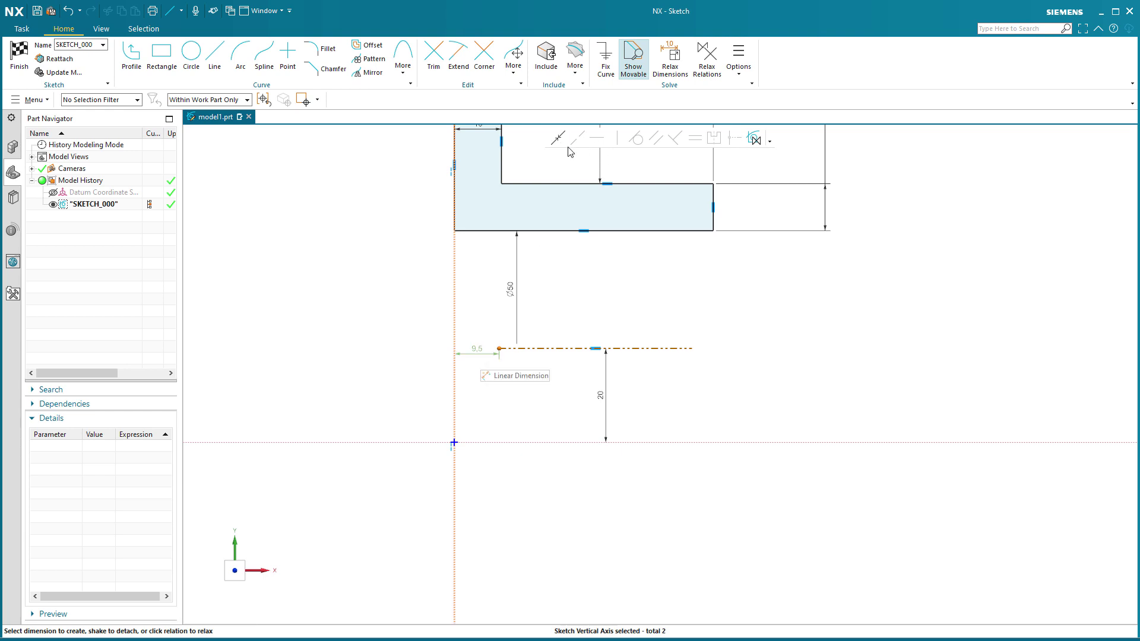
left_click(549, 348)
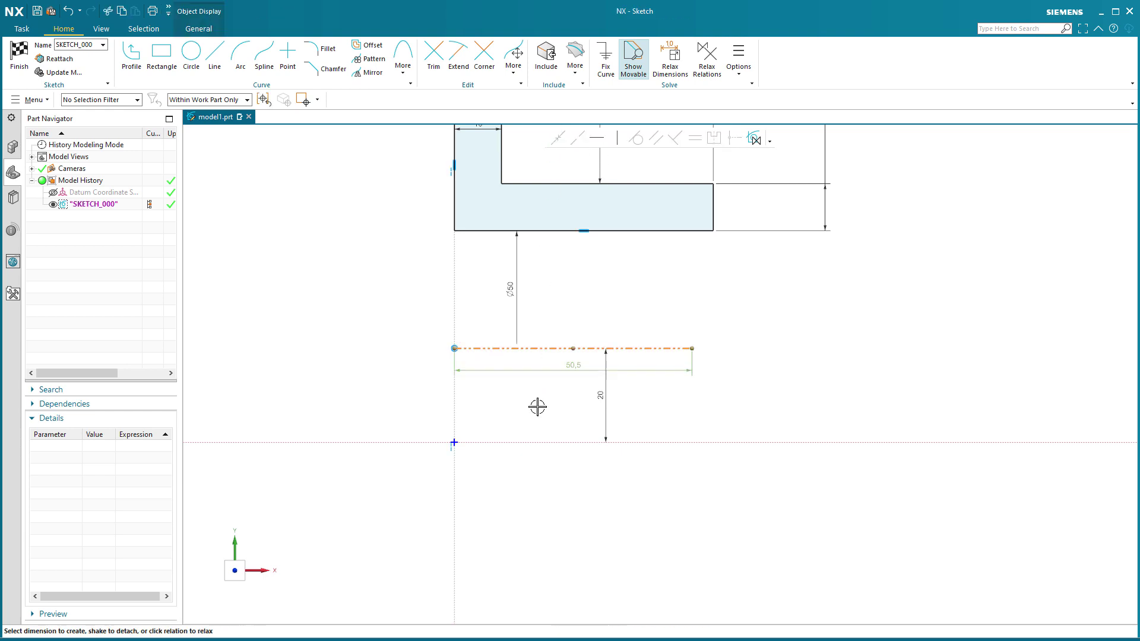
left_click(547, 372)
type("7")
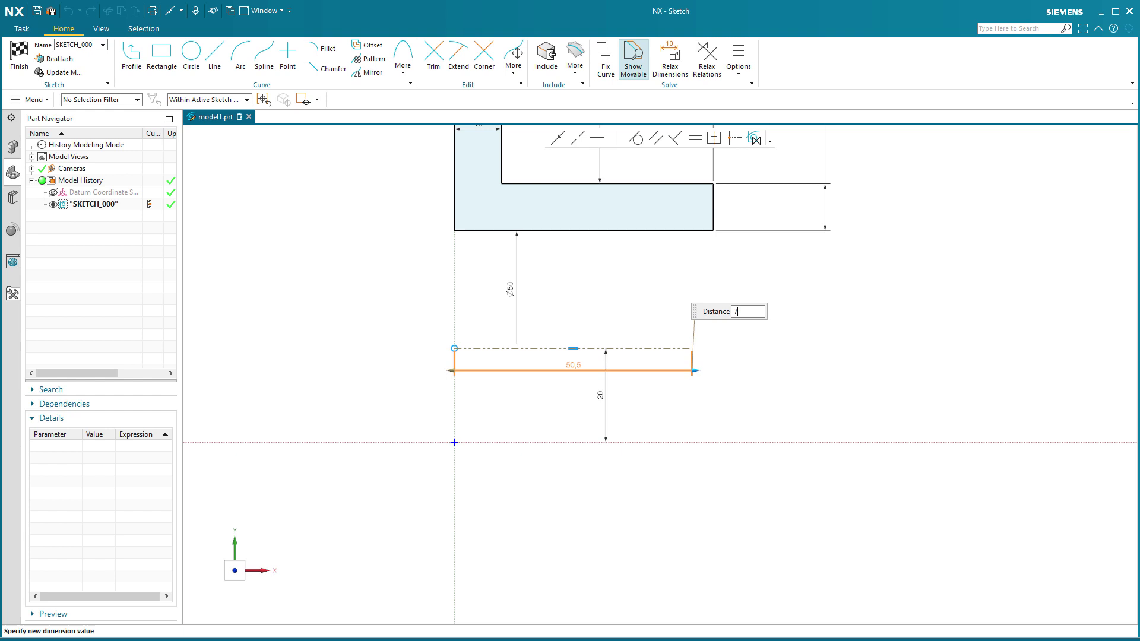
type("5")
key("Return")
left_click(794, 391)
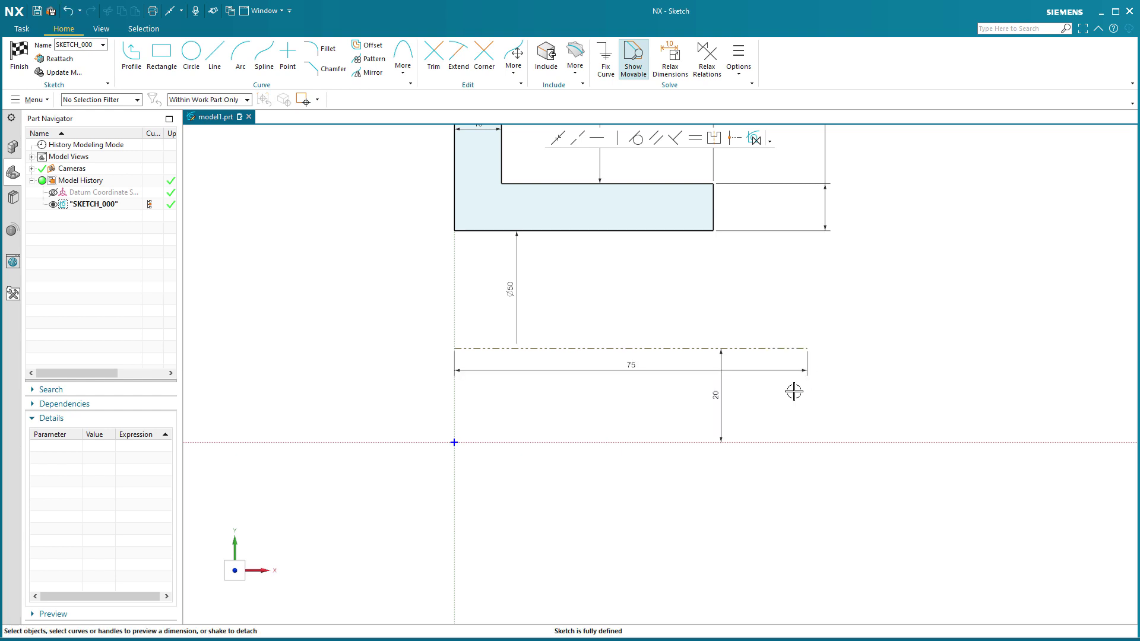
left_click(507, 288)
left_click(623, 288)
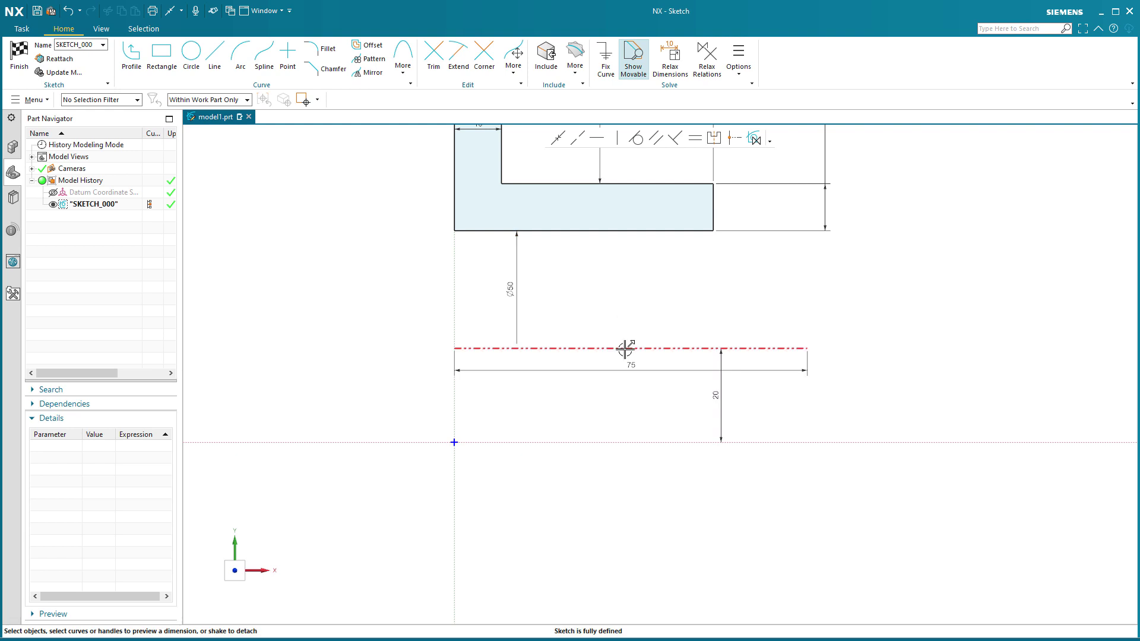
Step: Finish the sketch and revolve the L-profile region from 0° to 360° about the reference line, with Boolean set to None
left_click(19, 58)
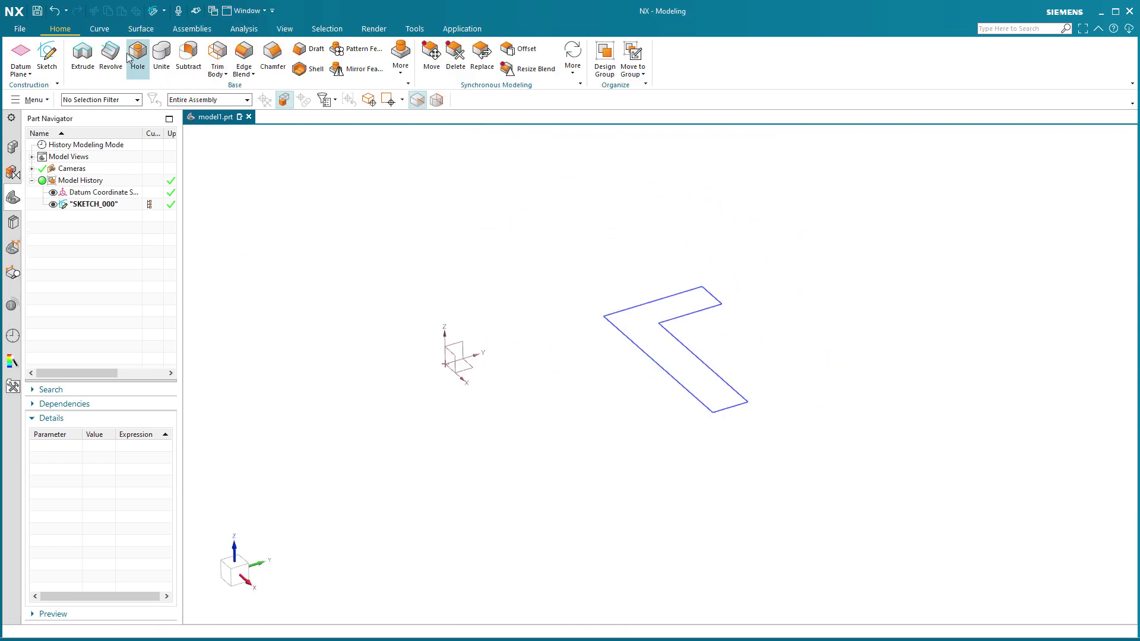
left_click(110, 55)
left_click(649, 352)
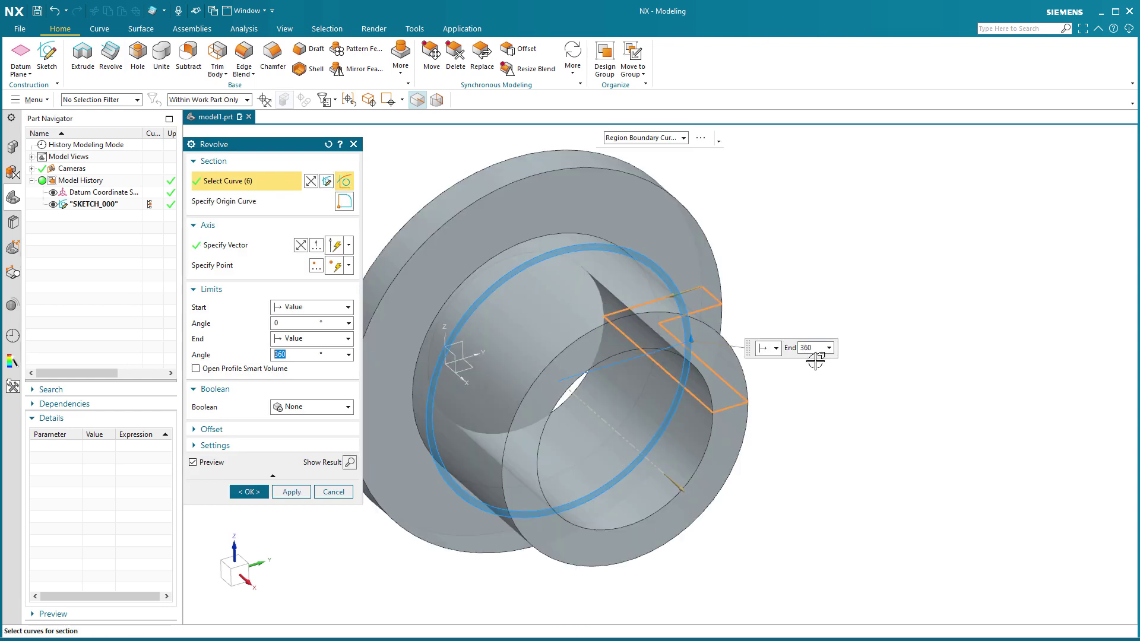
key("ctrl+alt+r")
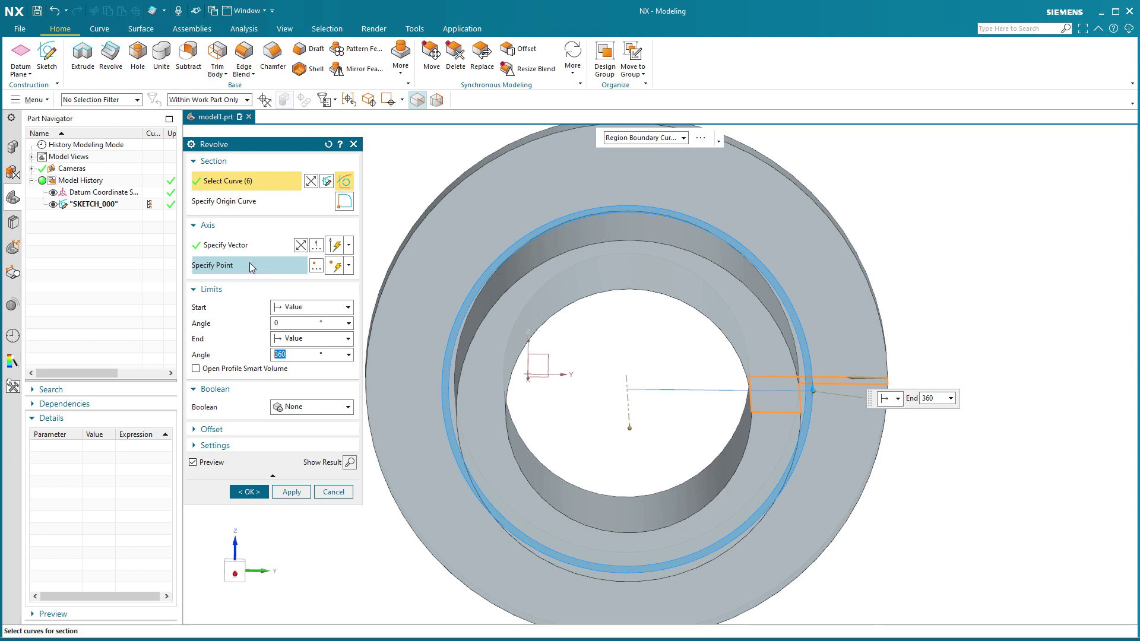
left_click(248, 492)
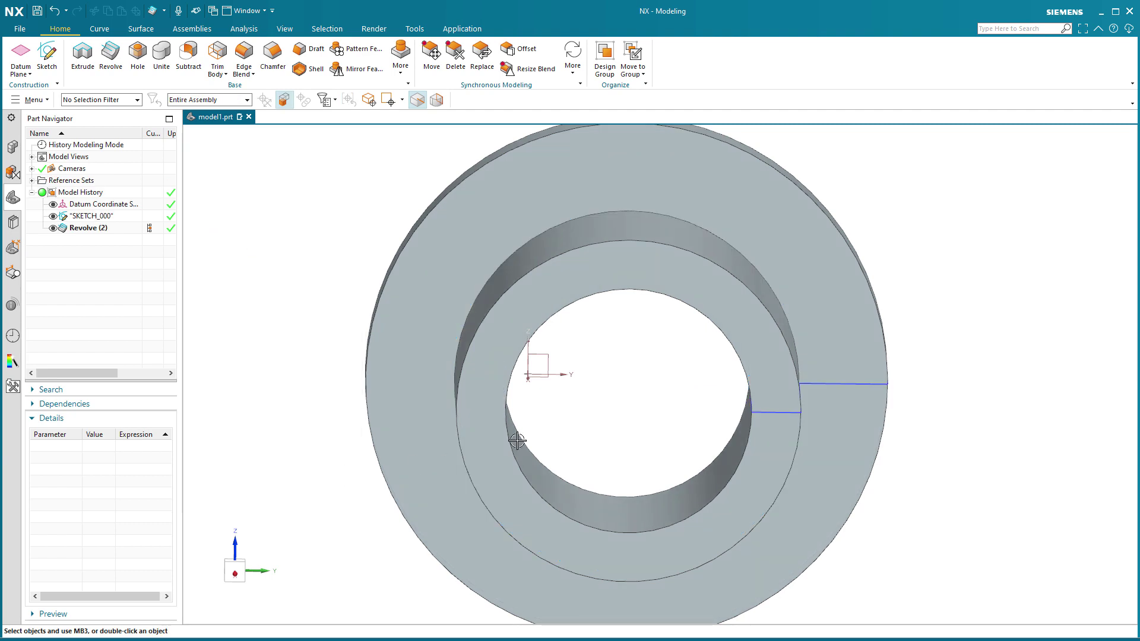
Step: Hide the revolved body, open its sketch, convert the 75-long reference line back to an active line, and finish the sketch
mouse_move(550, 414)
middle_mouse_down()
mouse_move(597, 390)
mouse_move(743, 394)
middle_mouse_up()
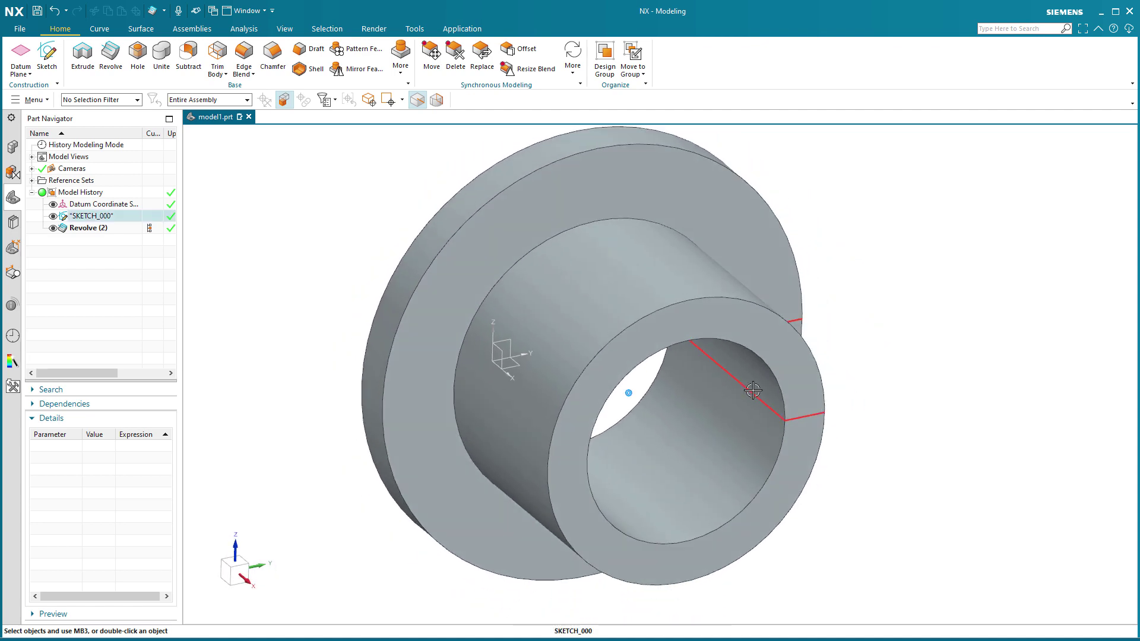
left_click(53, 229)
double_click(702, 350)
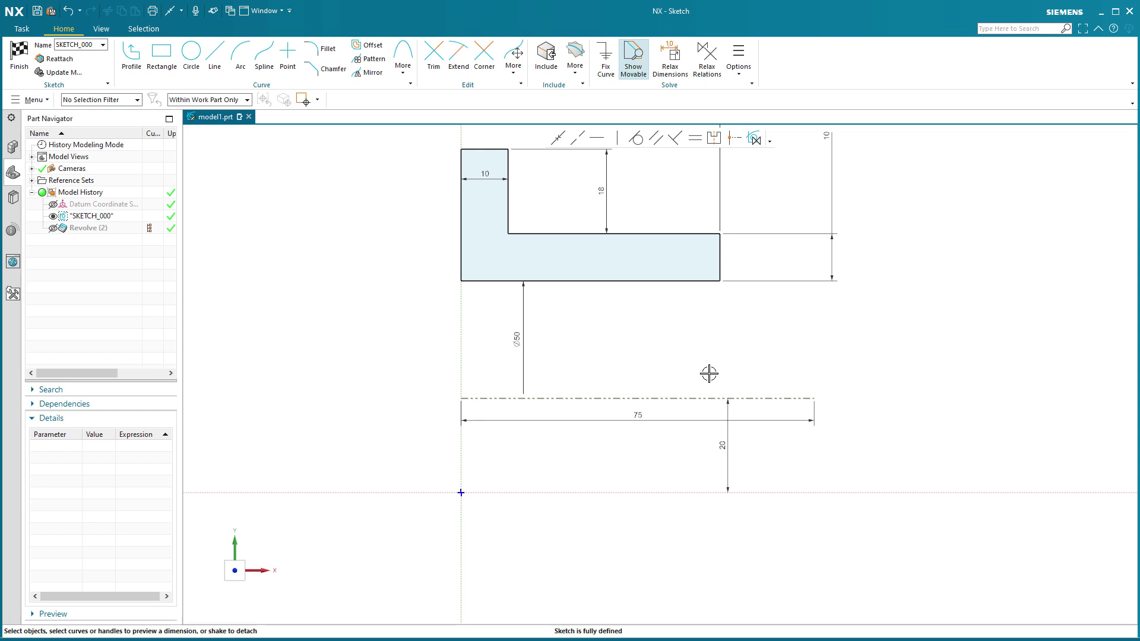
left_click(706, 392)
right_click(706, 392)
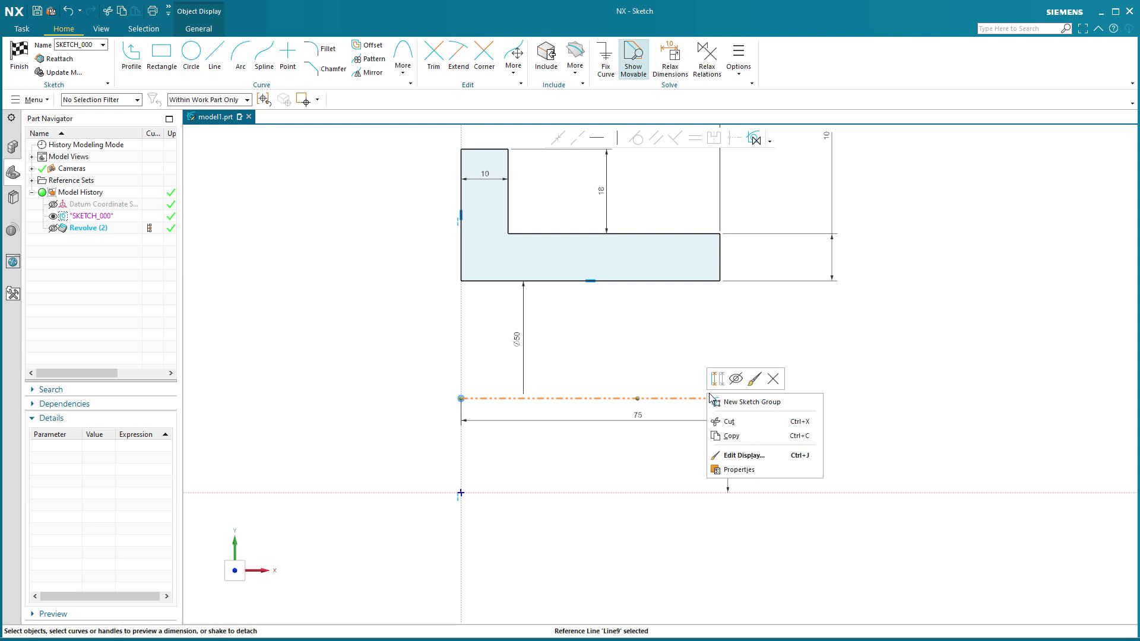
left_click(713, 384)
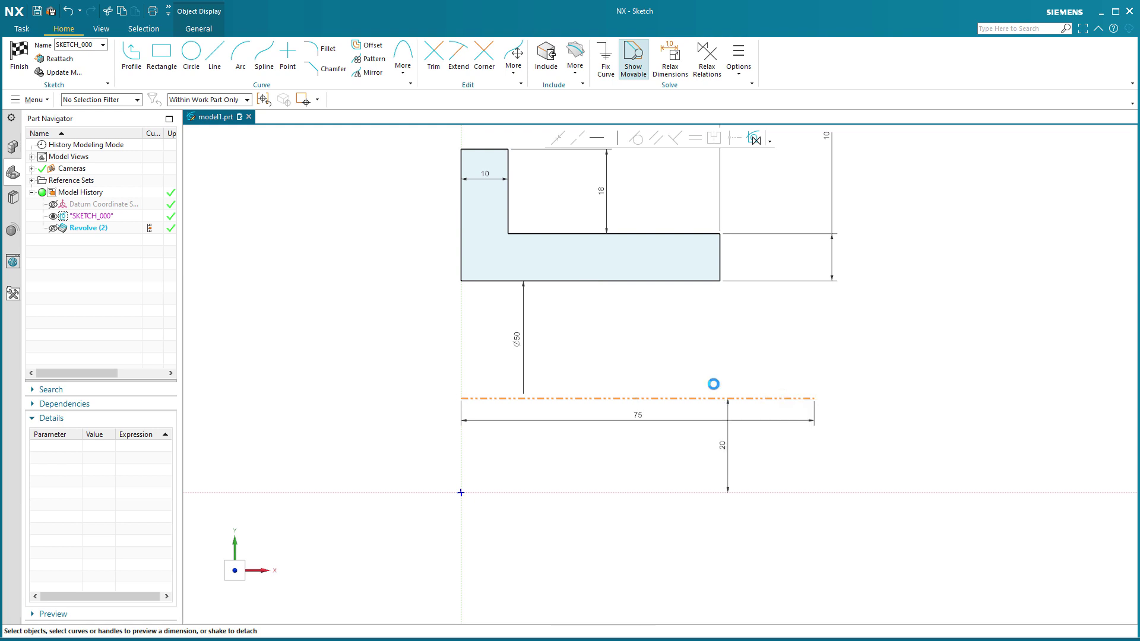
left_click(19, 56)
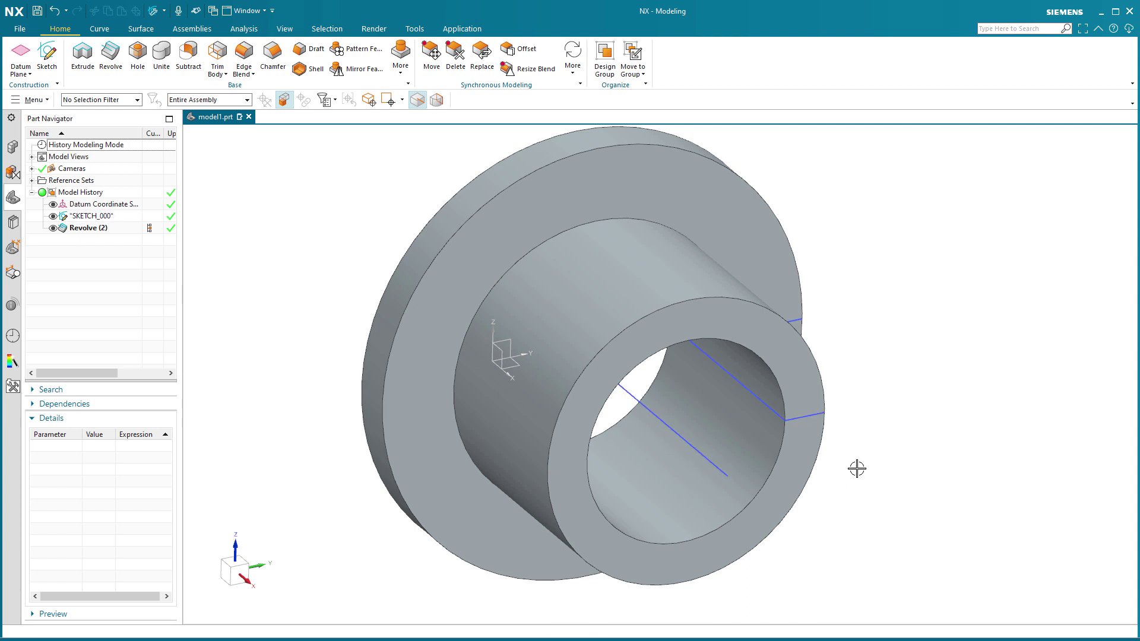
Step: Reopen the revolve's sketch to examine the converted axis line and its dimensions, and close it
double_click(709, 456)
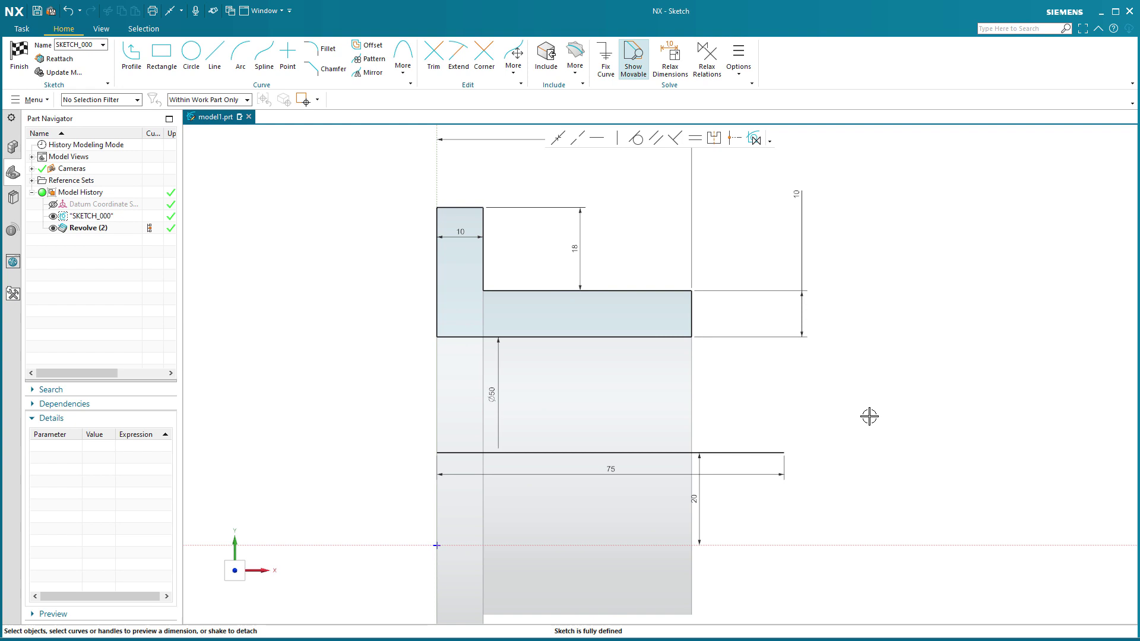
mouse_move(867, 414)
middle_mouse_down("shift")
mouse_move(717, 407)
mouse_move(702, 392)
middle_mouse_up("shift")
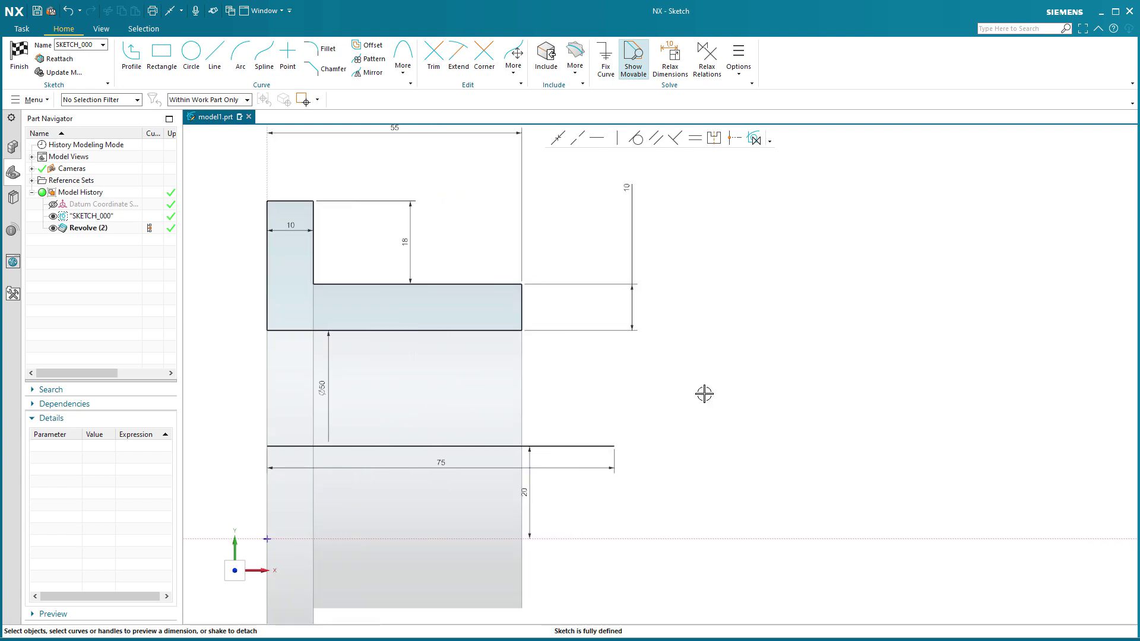
left_click(19, 54)
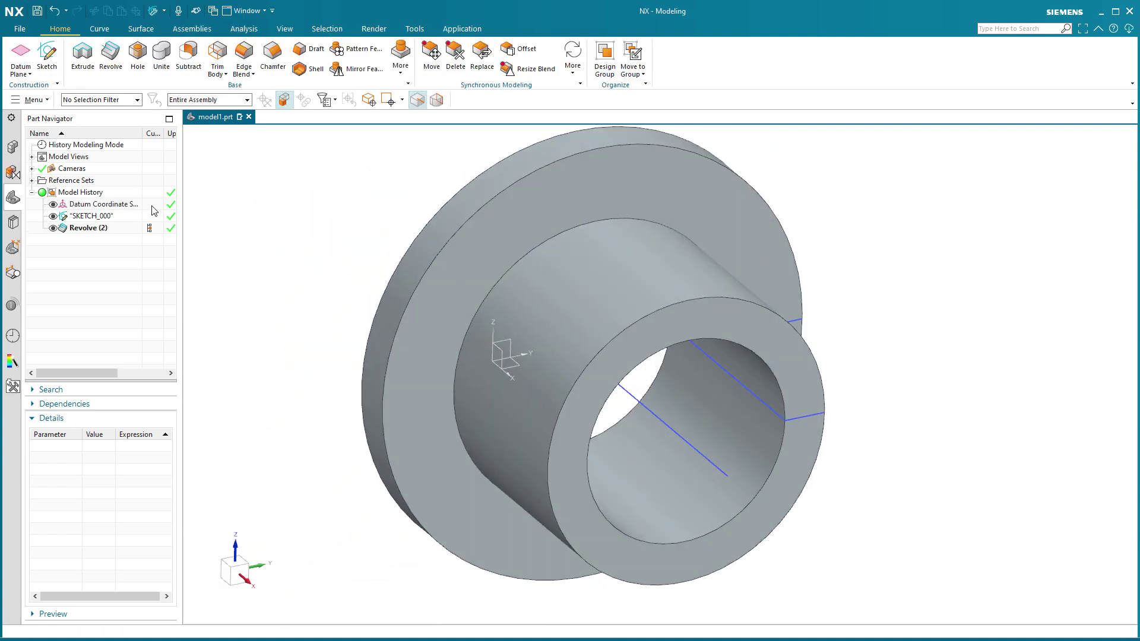
Step: Hide the revolved body and its sketch, and create a new sketch on the datum XY plane
left_click(53, 228)
left_click(52, 216)
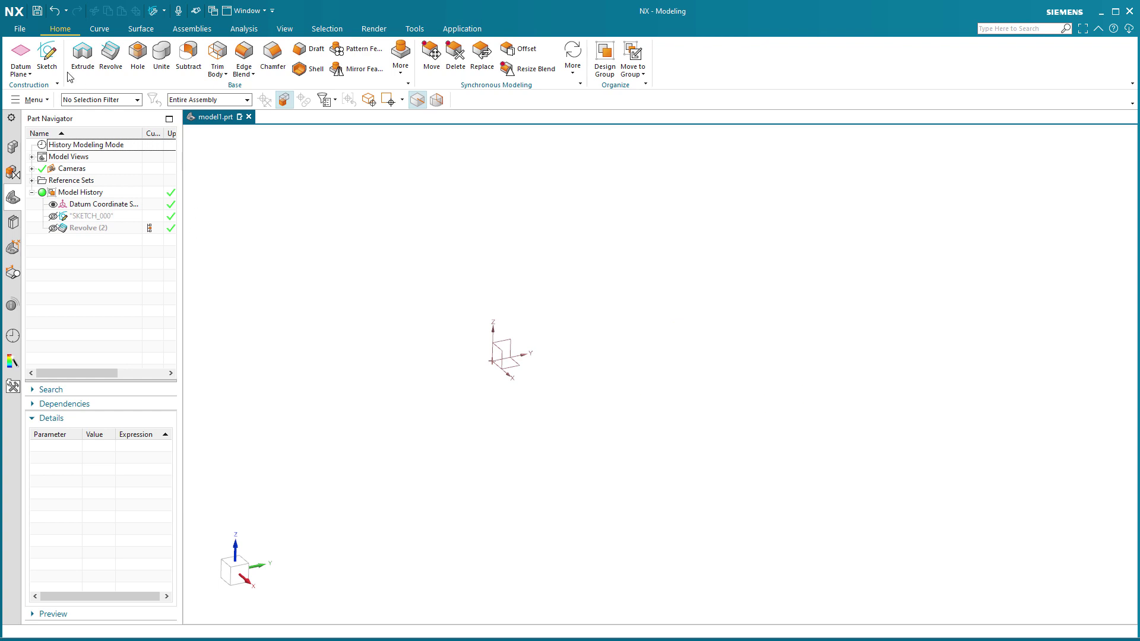
left_click(48, 55)
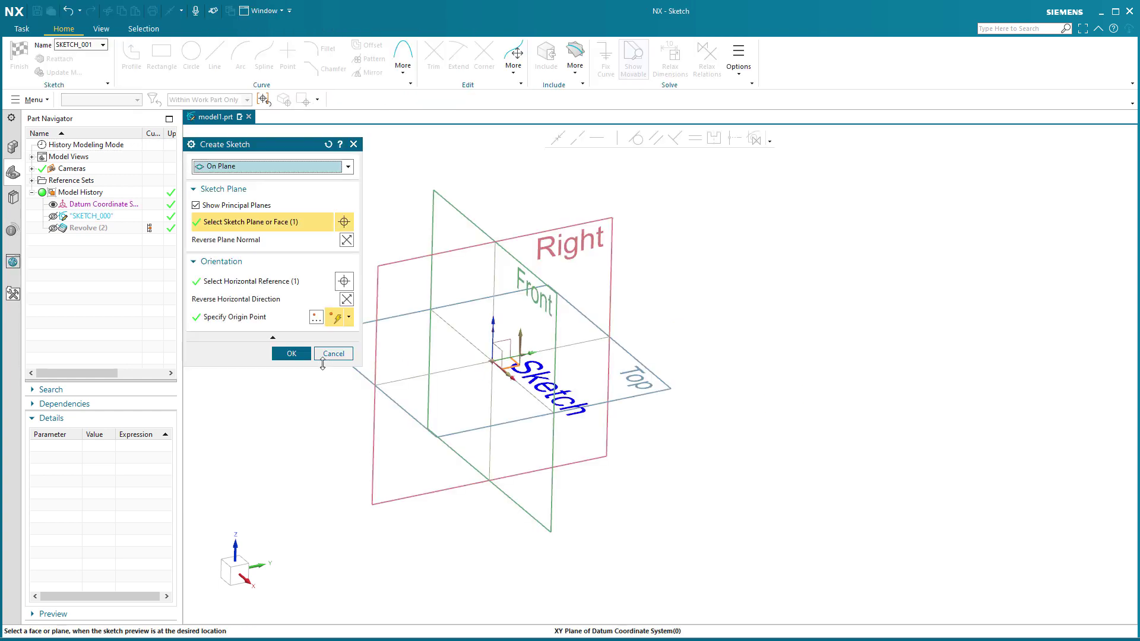
left_click(297, 353)
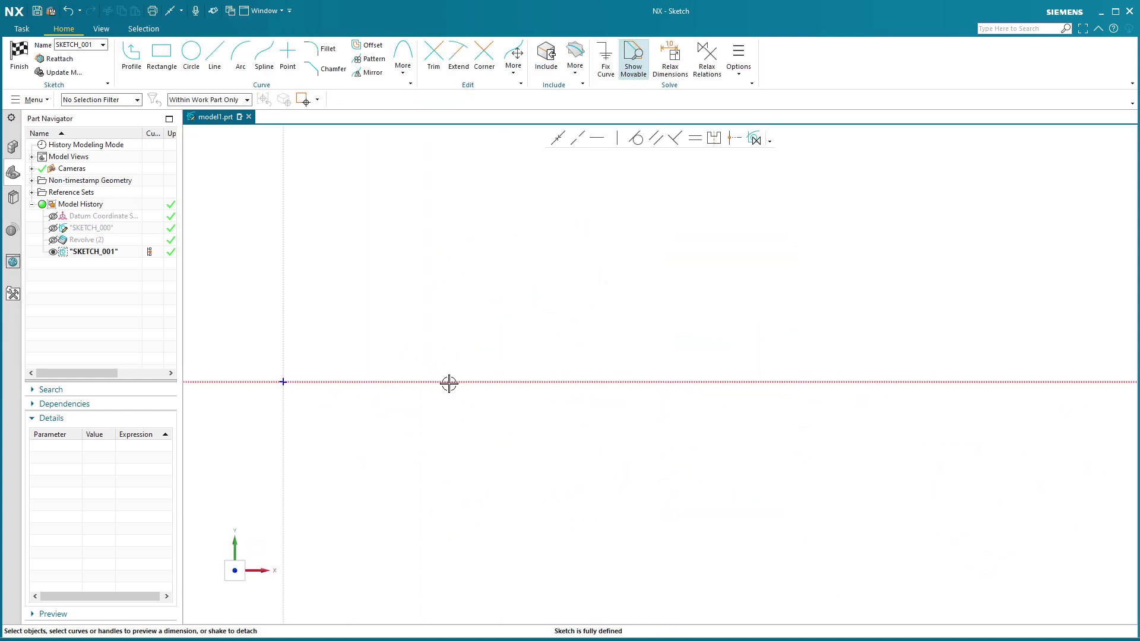
Step: Draw a closed five-sided profile above the horizontal axis with a slanted lower-left edge, its short vertical side about 22 from the vertical axis
left_click(389, 262)
left_click(488, 328)
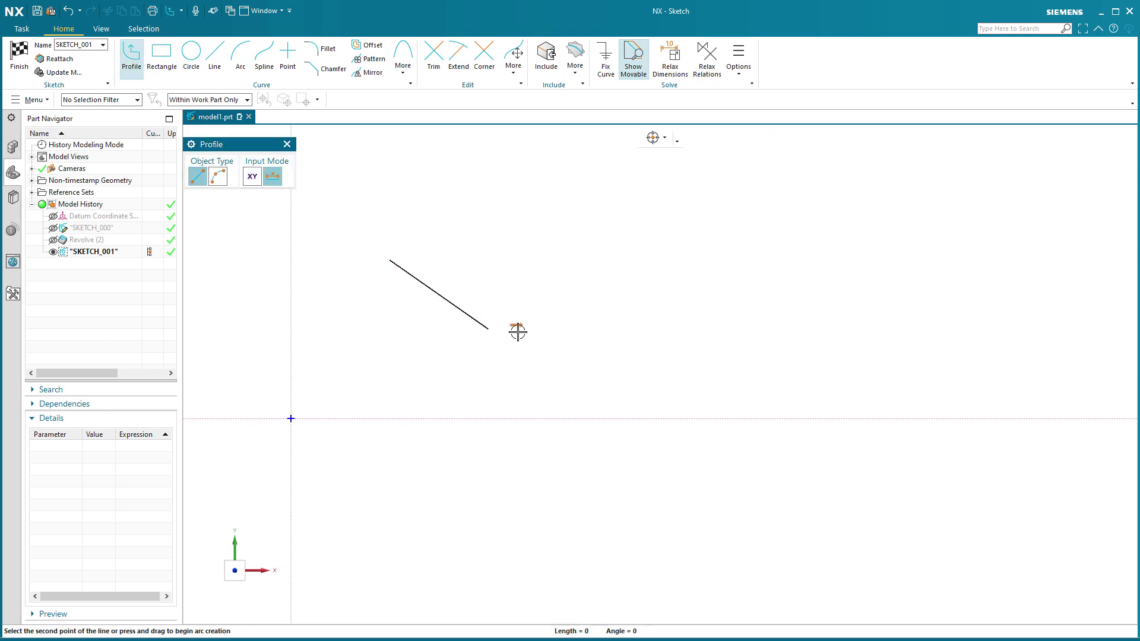
left_click(577, 328)
left_click(578, 237)
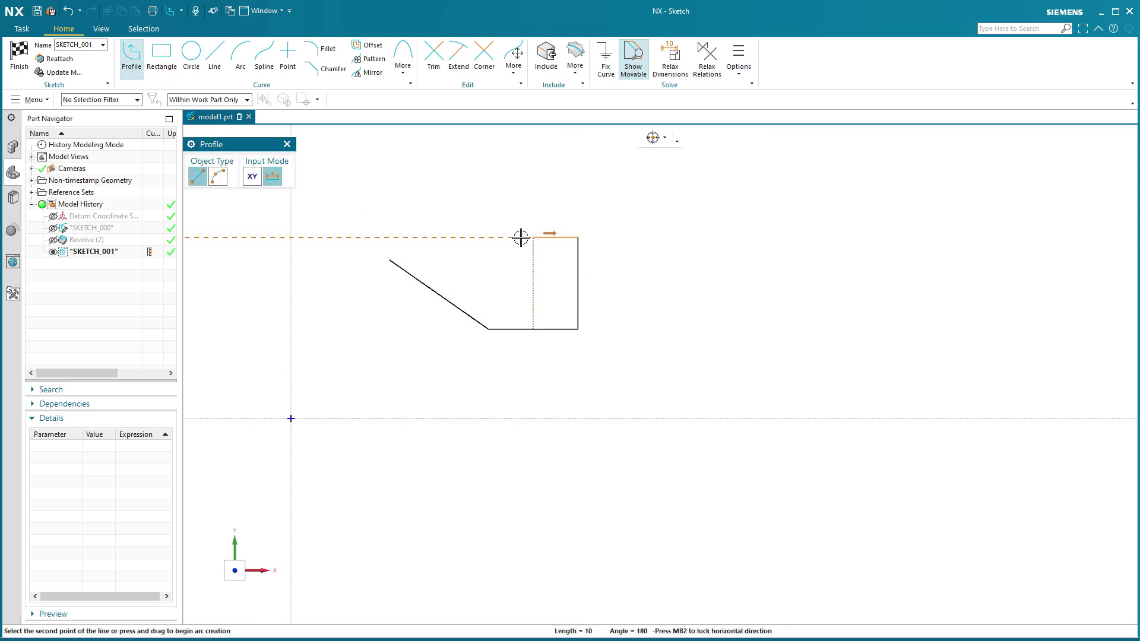
left_click(389, 237)
left_click(390, 260)
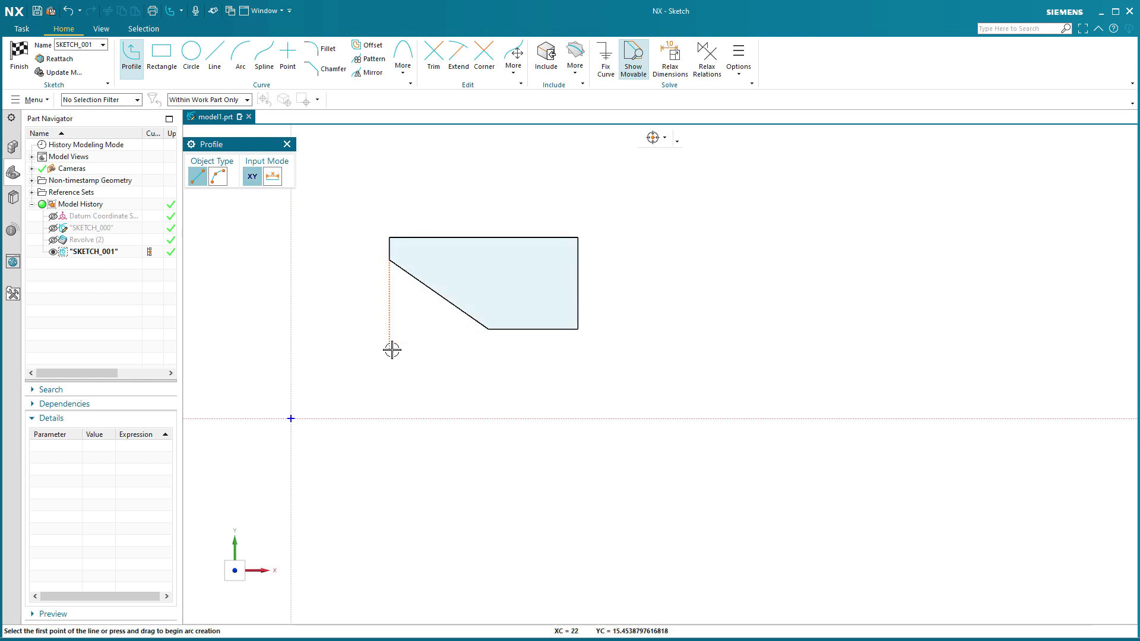
key("Escape")
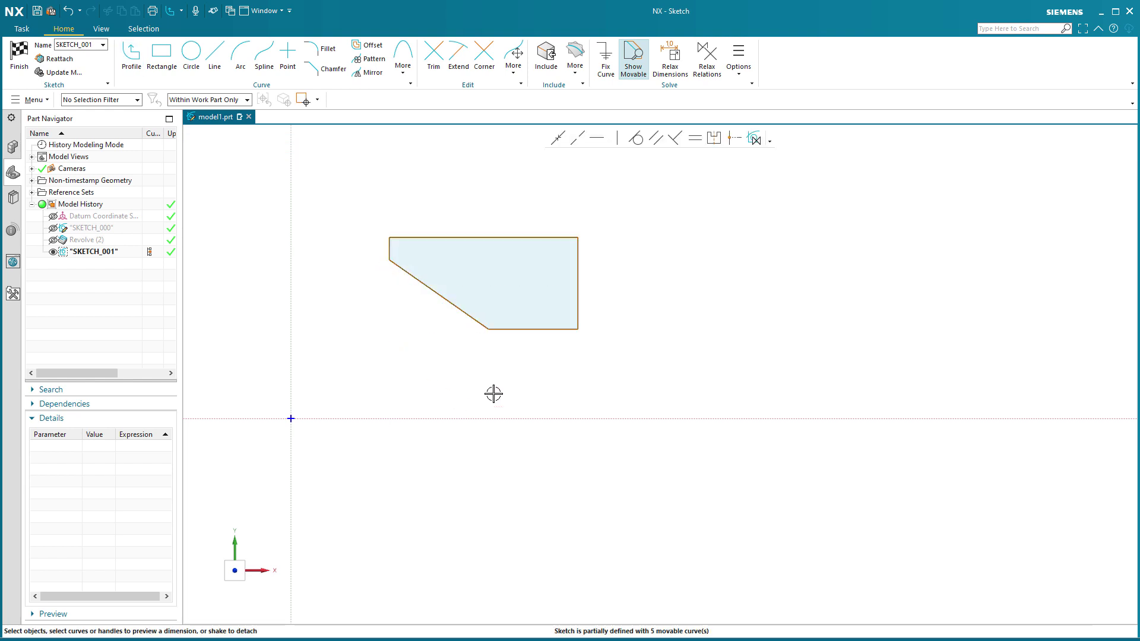
Step: Dimension the upper endpoint of the profile's slanted edge from the horizontal sketch axis and convert the dimension to a half diameter
left_click(456, 420)
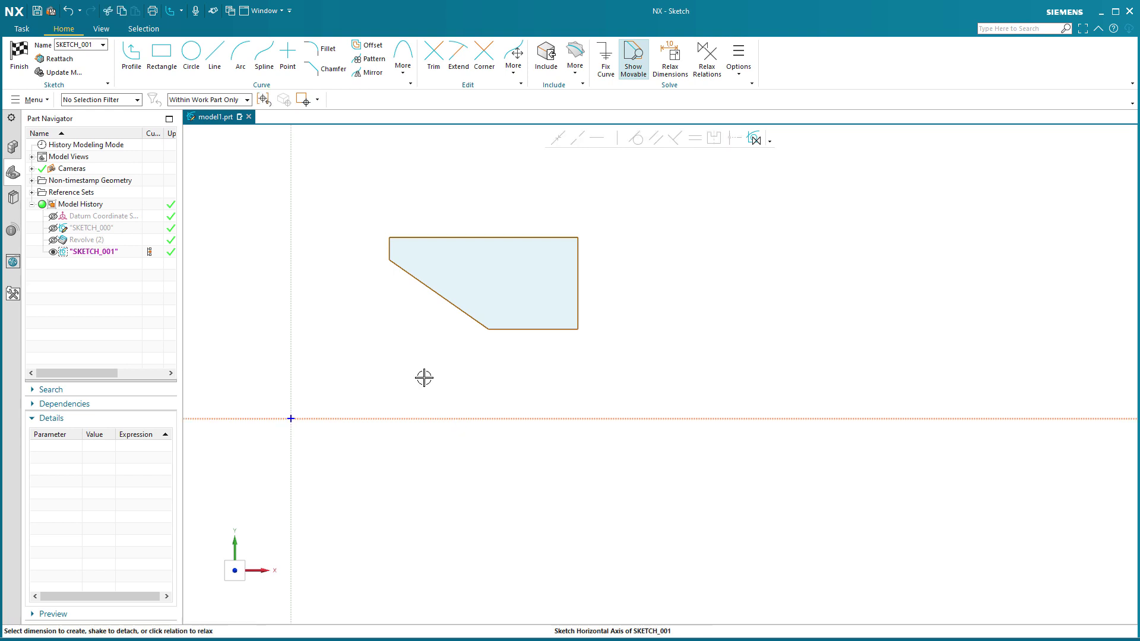
left_click(389, 260)
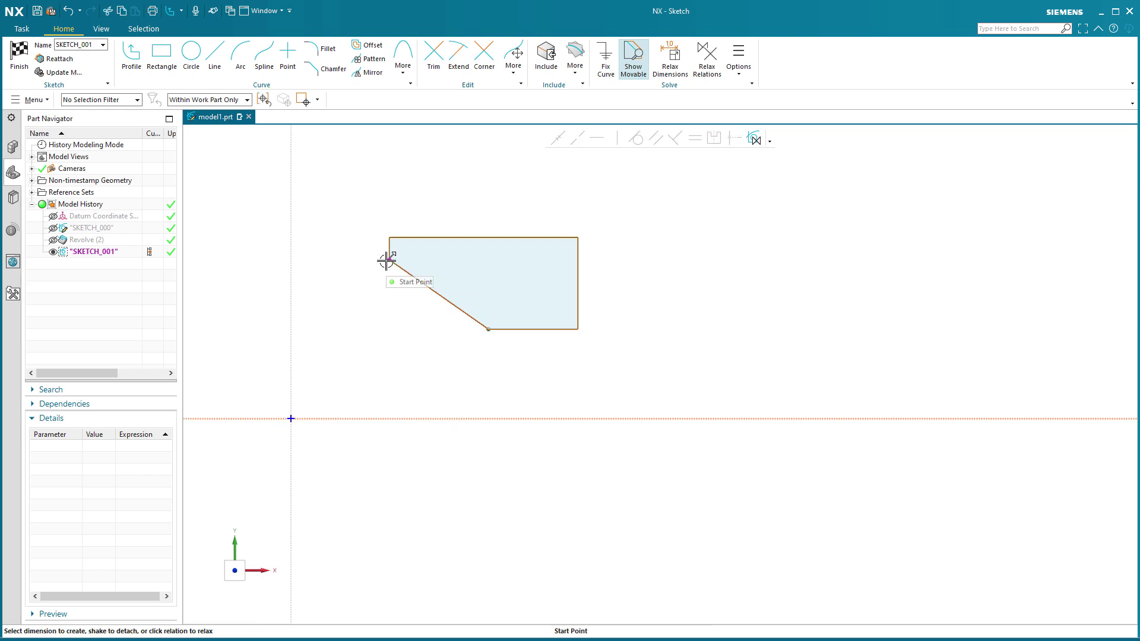
left_click(350, 334)
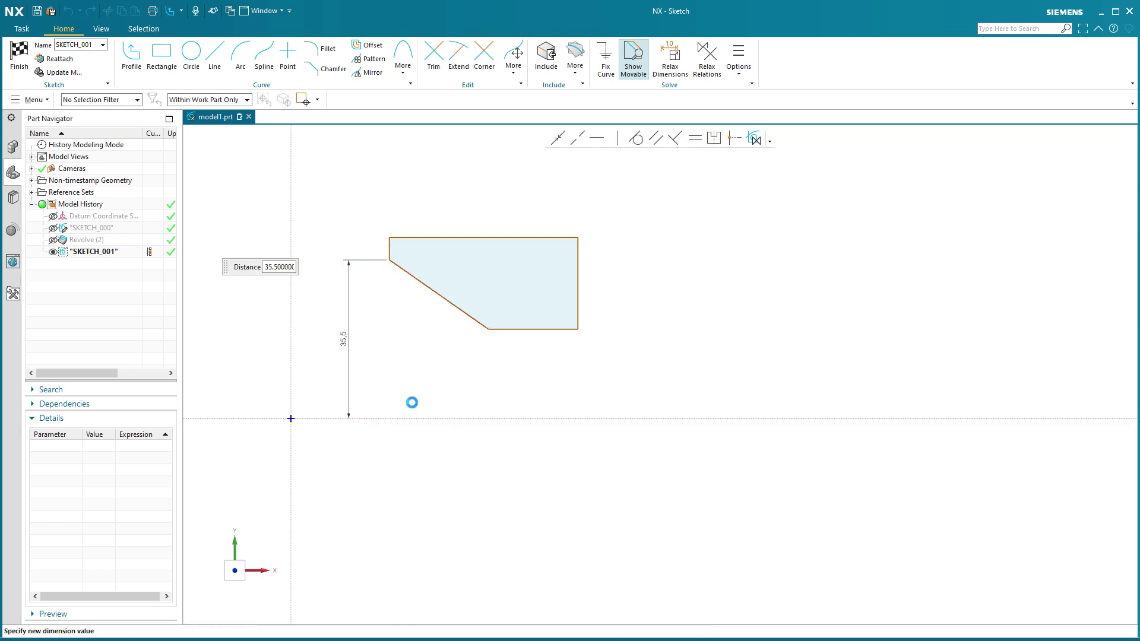
right_click(352, 333)
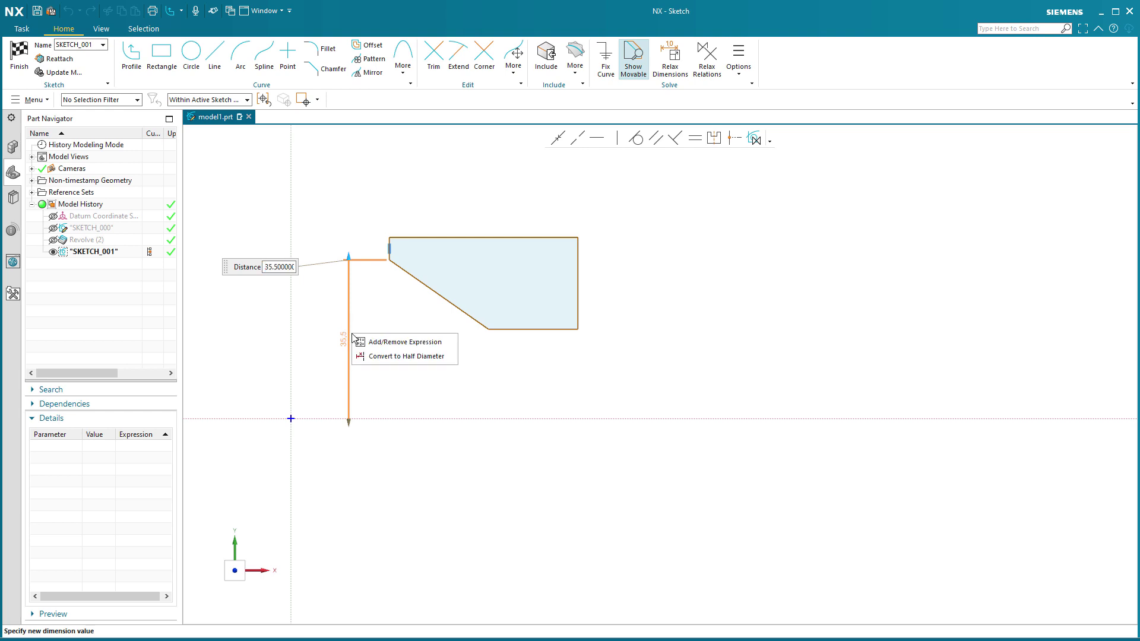
left_click(396, 357)
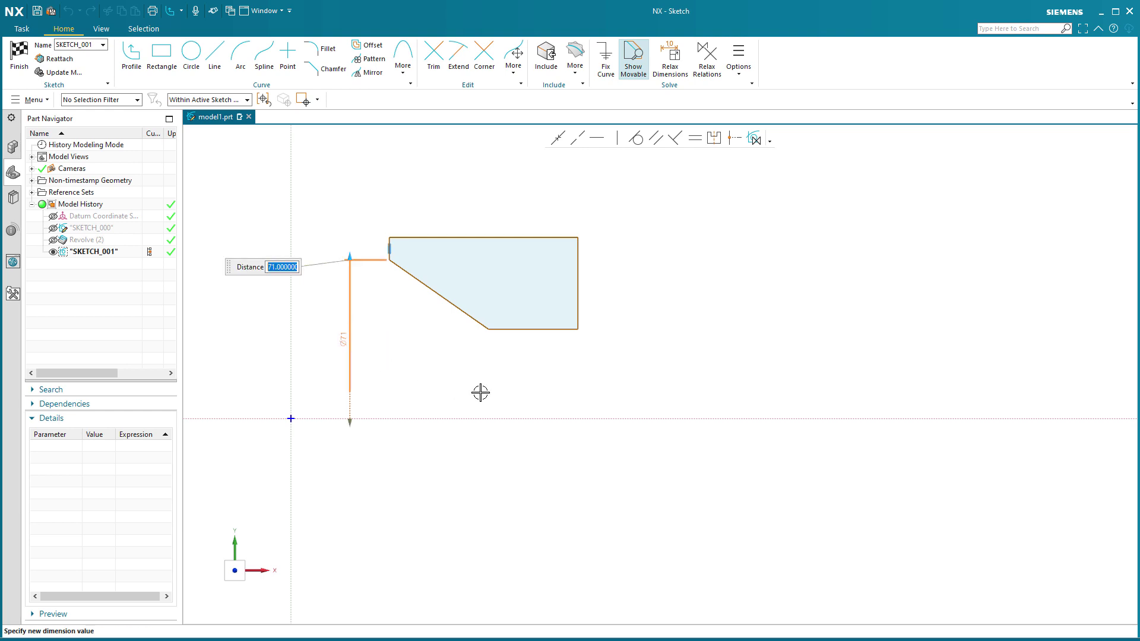
key("Return")
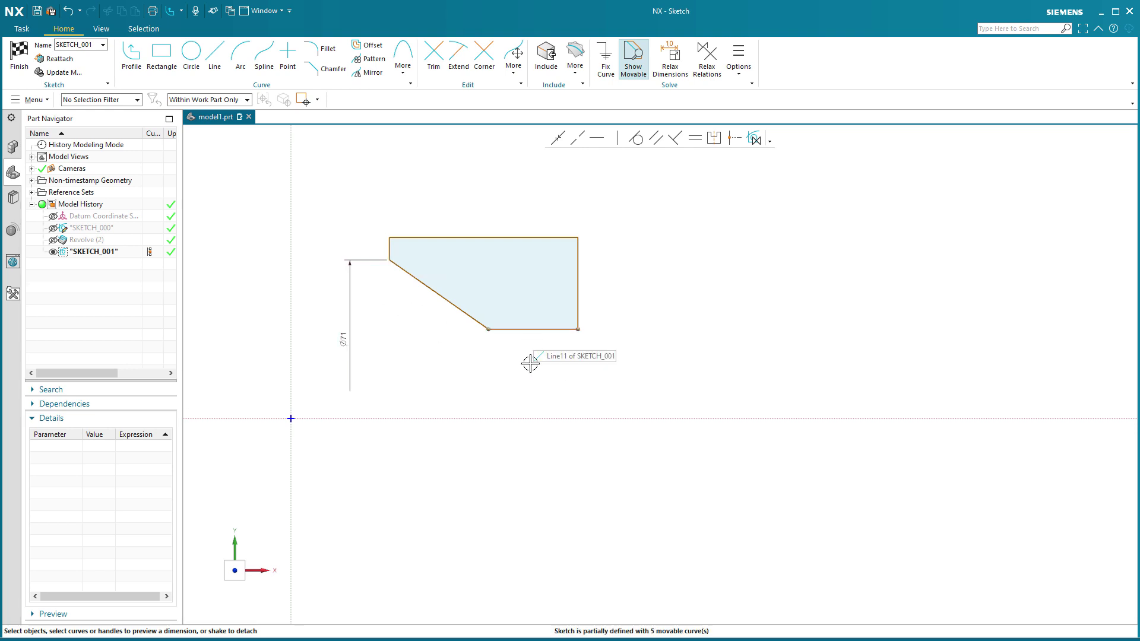
Step: Finish the sketch and revolve the five-sided profile from 0 to 360° about the horizontal axis, with Boolean None
left_click(19, 54)
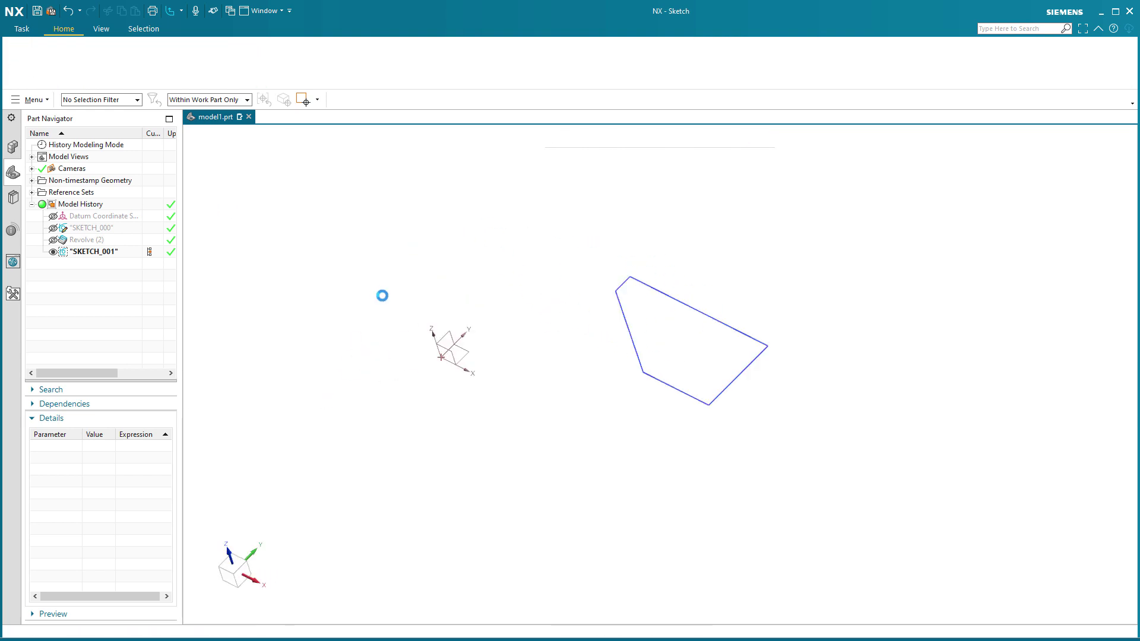
left_click(116, 68)
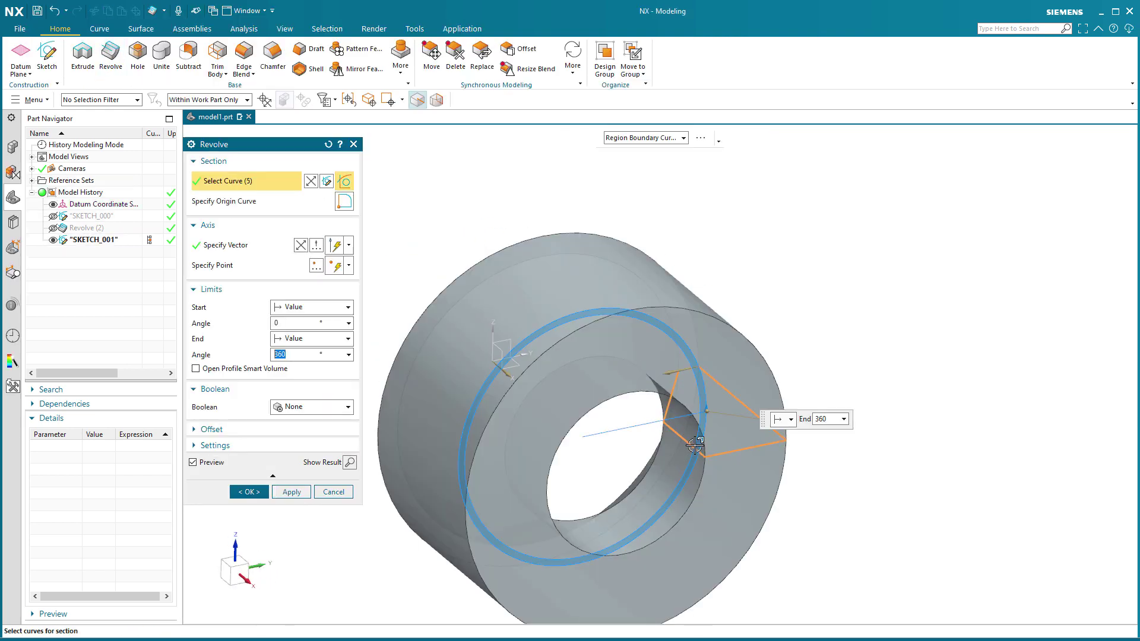
middle_click_drag(595, 378, 572, 360)
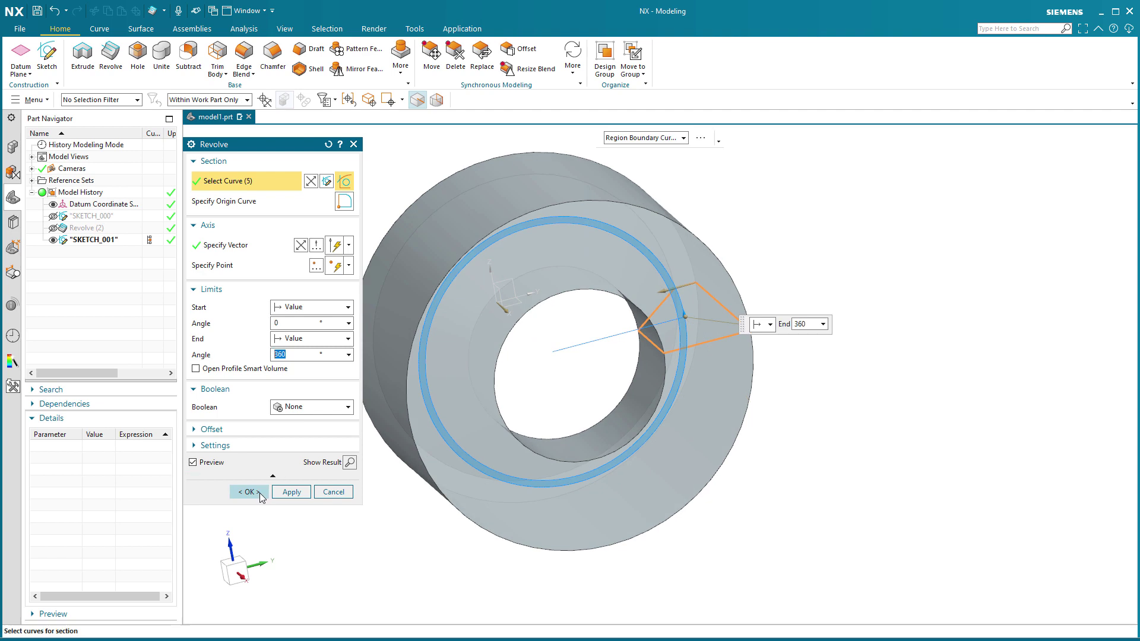
left_click(261, 497)
mouse_move(407, 510)
middle_mouse_down()
mouse_move(427, 480)
mouse_move(469, 537)
middle_mouse_up()
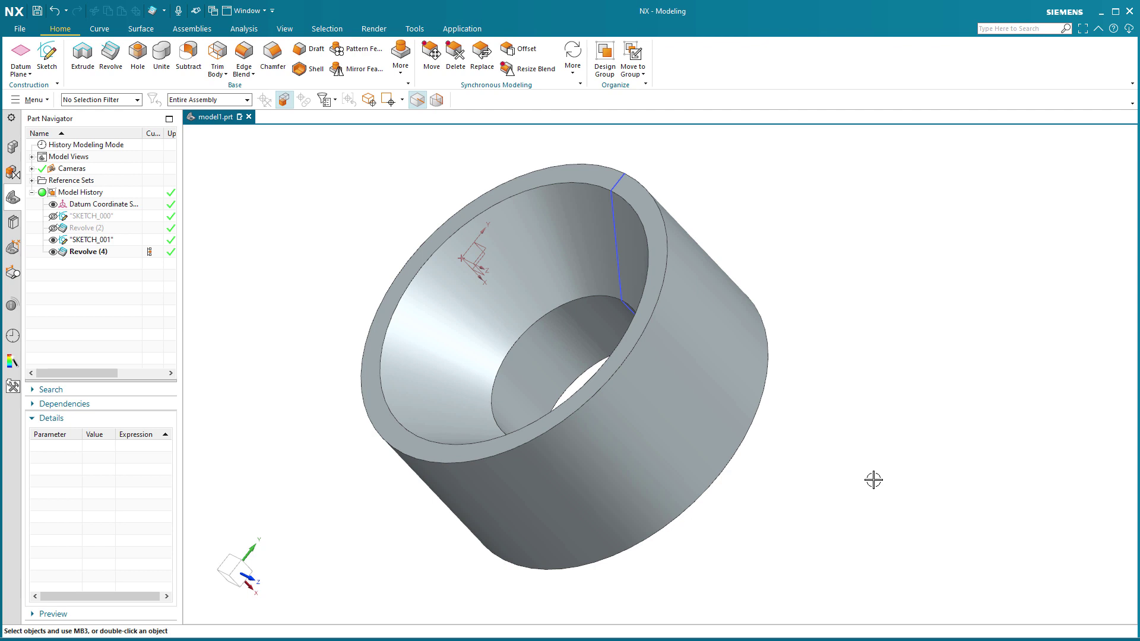